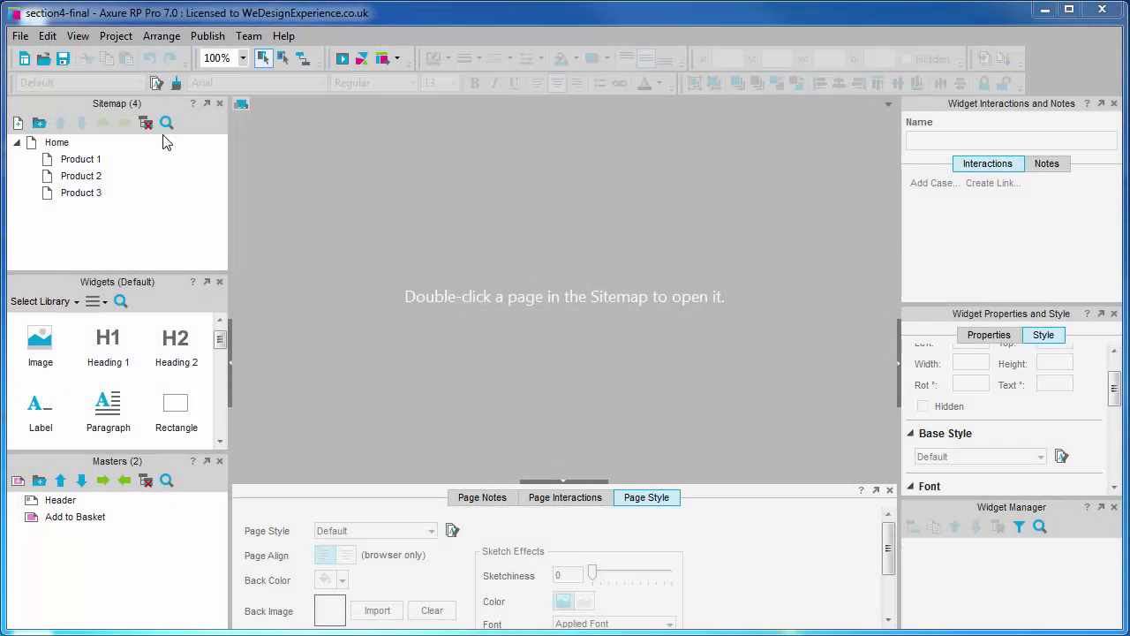
Open the Home page and add a rectangle reshaped into a left-pointing triangle.
{"action": "double_click", "coordinate": [58, 144]}
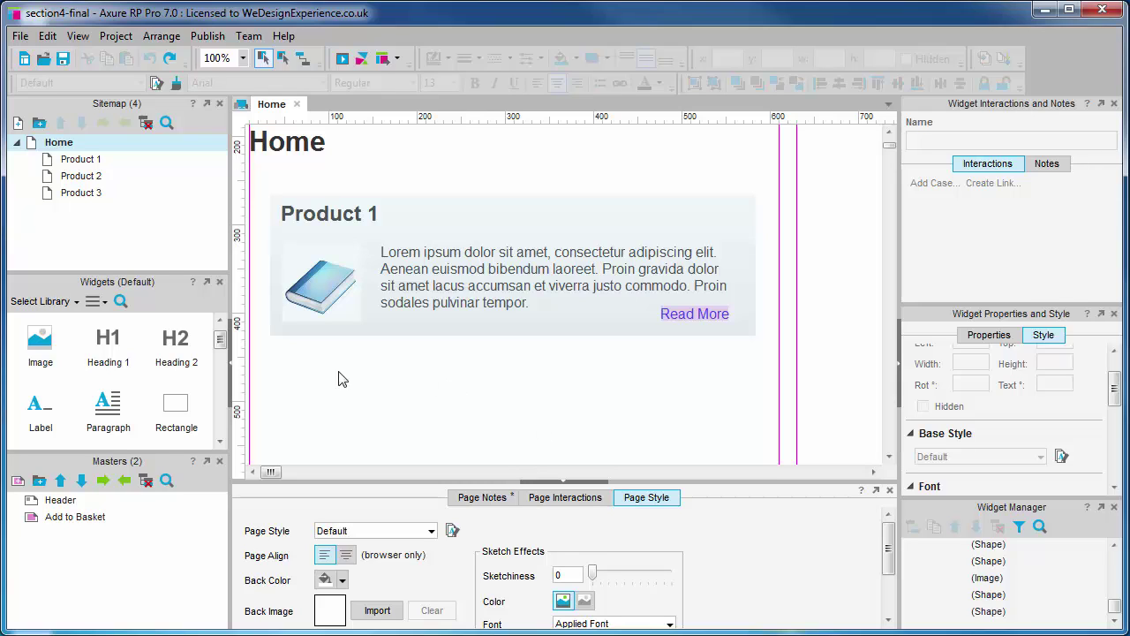
{"action": "left_click_drag", "start_coordinate": [190, 406], "coordinate": [255, 241]}
{"action": "left_click", "coordinate": [418, 231]}
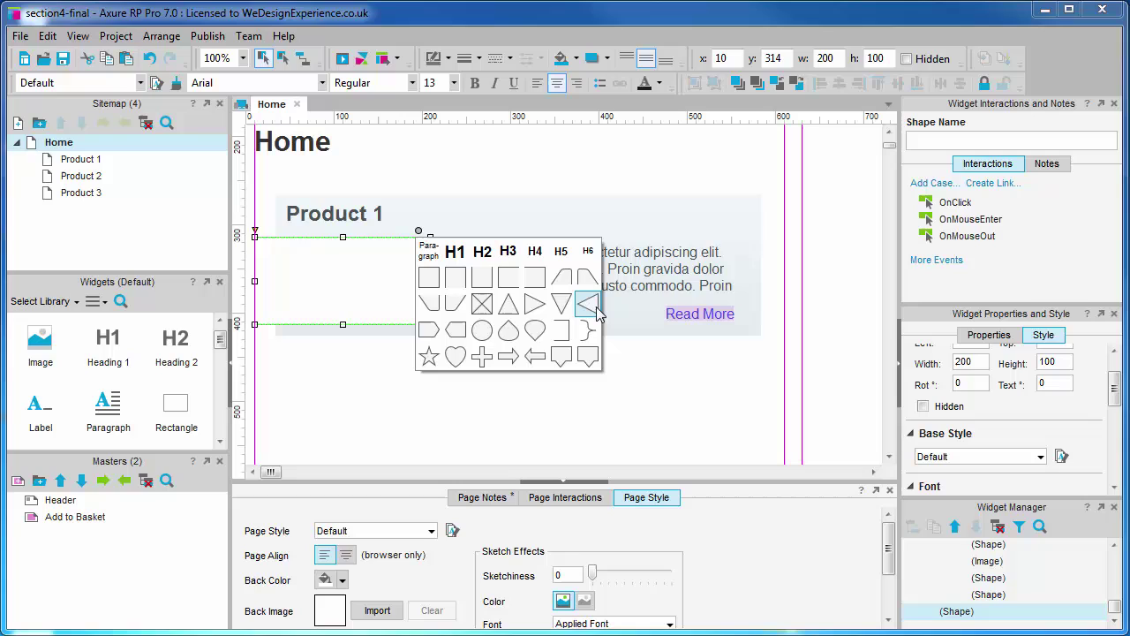
{"action": "left_click", "coordinate": [587, 304]}
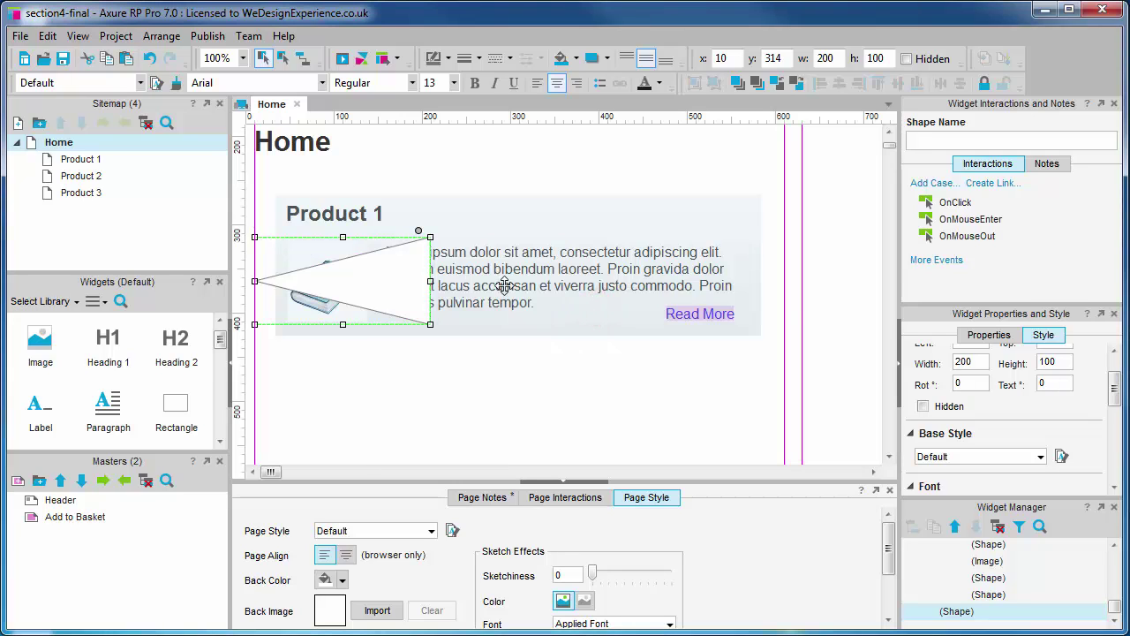
Size the triangle 20×20, move it to the panel's left edge, and name it Previous control.
{"action": "left_click", "coordinate": [827, 57]}
{"action": "type", "text": "20"}
{"action": "left_click", "coordinate": [876, 58]}
{"action": "type", "text": "20"}
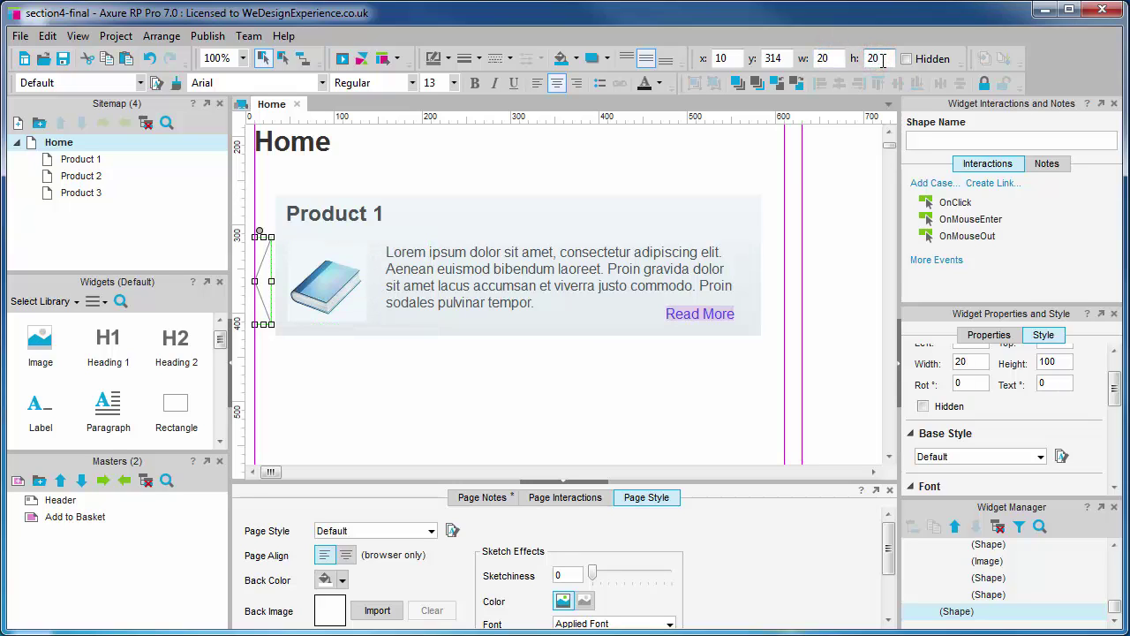
{"action": "left_click", "coordinate": [289, 350]}
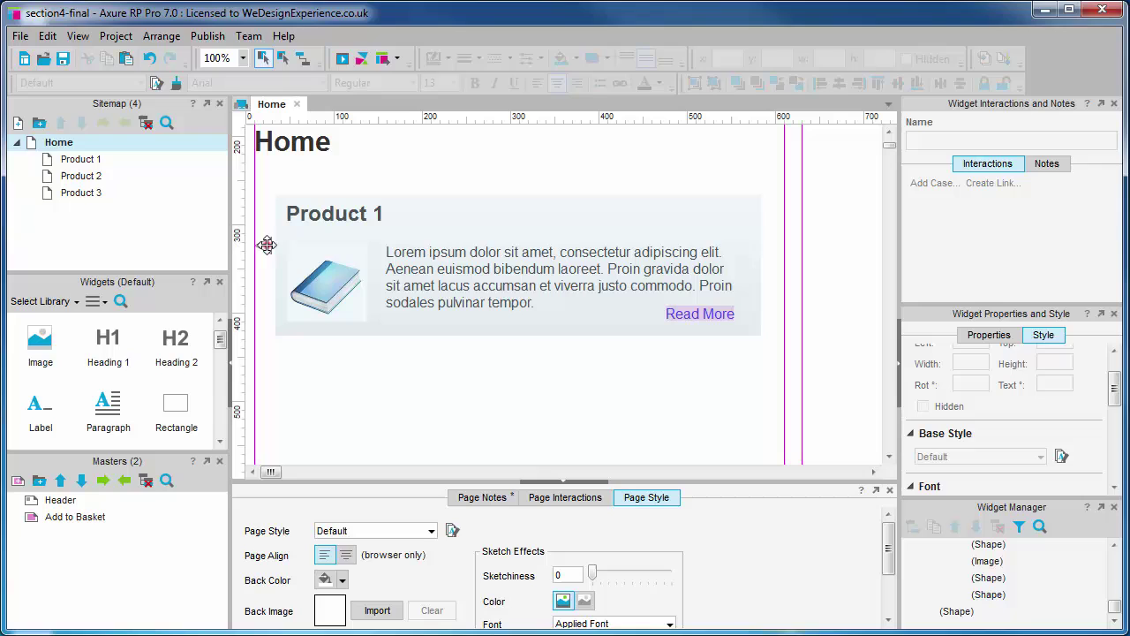
{"action": "left_click_drag", "start_coordinate": [267, 245], "coordinate": [269, 271]}
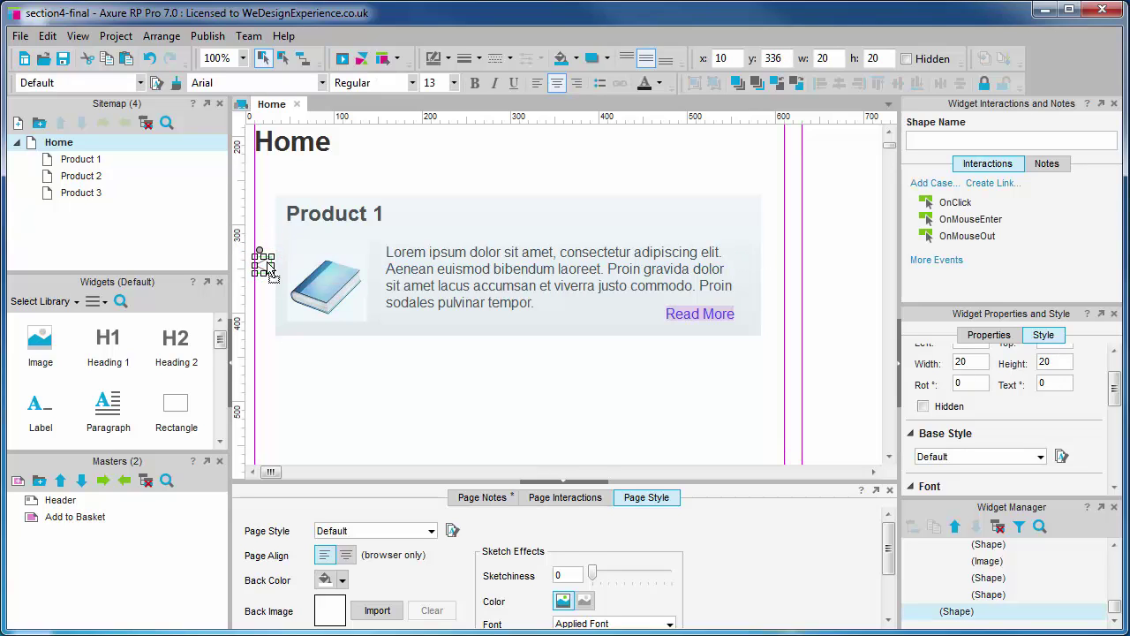
{"action": "left_click", "coordinate": [978, 137]}
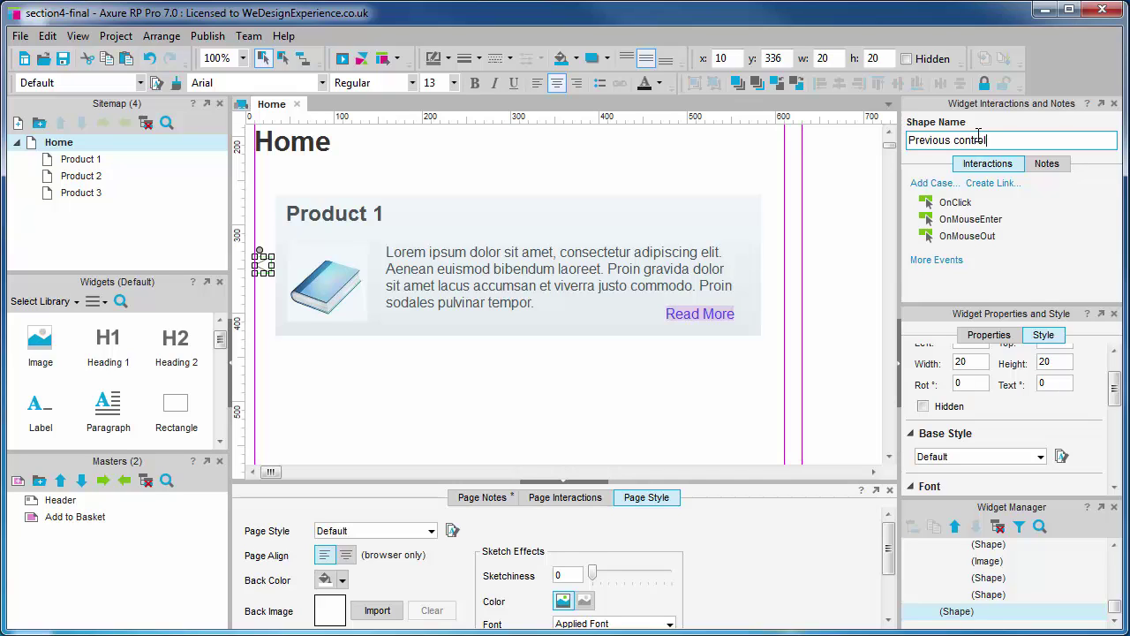
{"action": "left_click", "coordinate": [430, 343]}
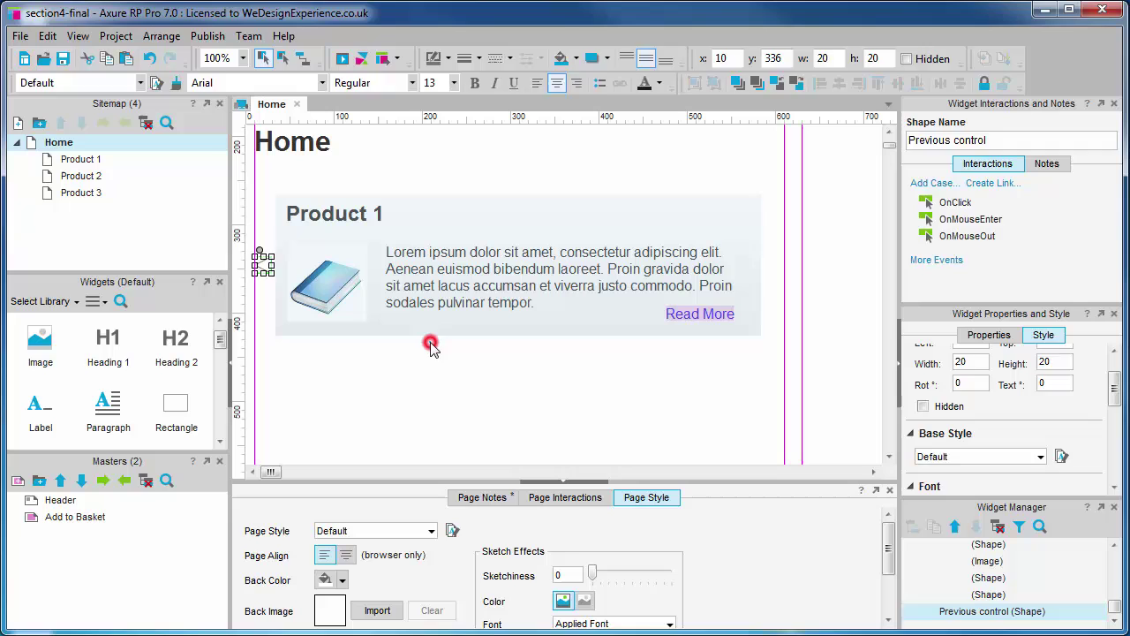
Add a rectangle near the panel's right side and reshape it into a right-pointing triangle.
{"action": "left_click_drag", "start_coordinate": [176, 404], "coordinate": [658, 233]}
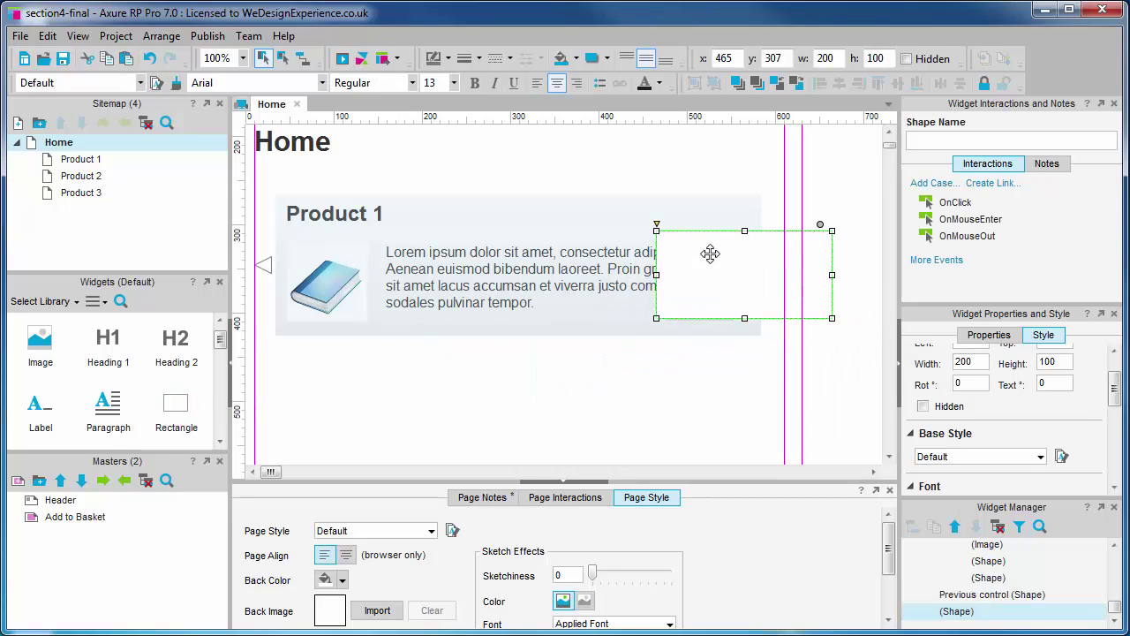
{"action": "left_click", "coordinate": [821, 225]}
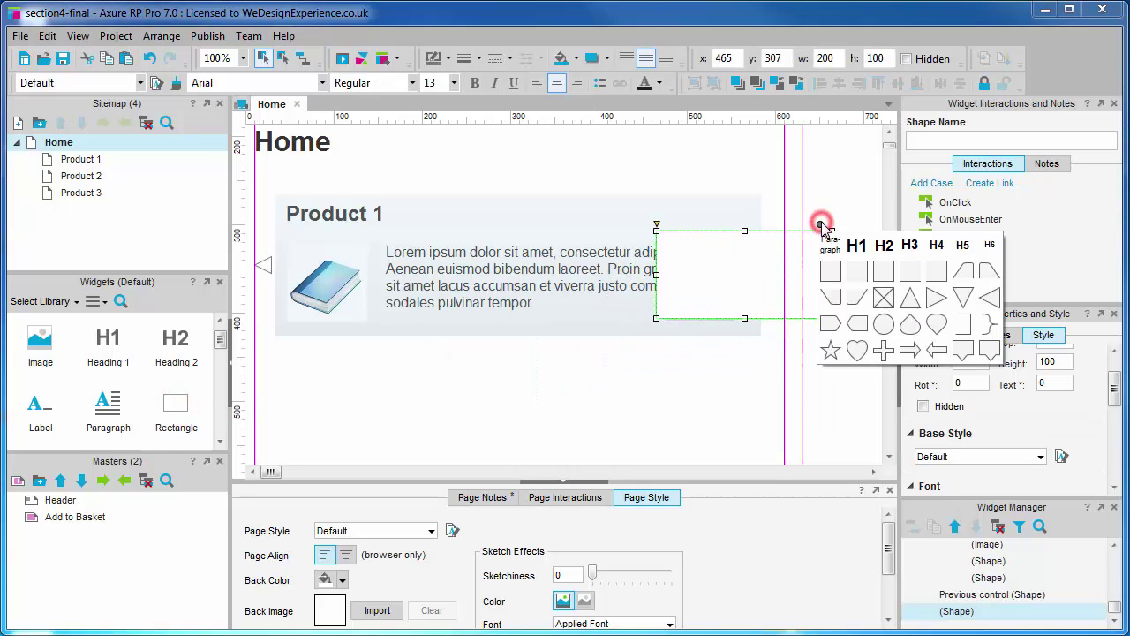
{"action": "left_click", "coordinate": [936, 298]}
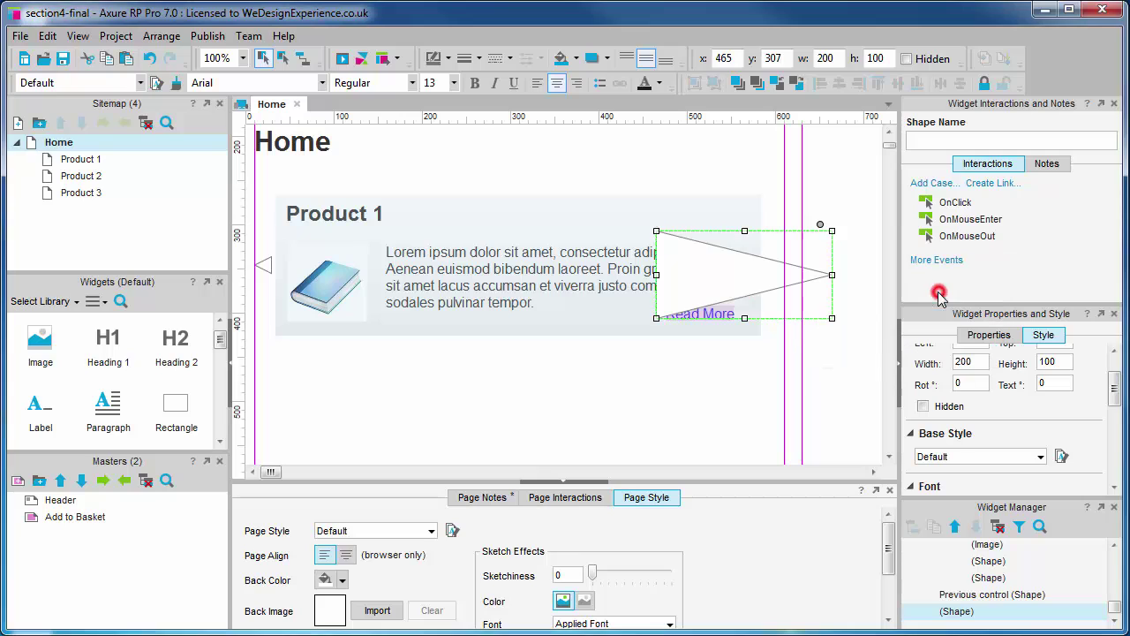
Size the triangle 20×20, place it at the panel's right edge, and name it 'Next control'.
{"action": "double_click", "coordinate": [841, 59]}
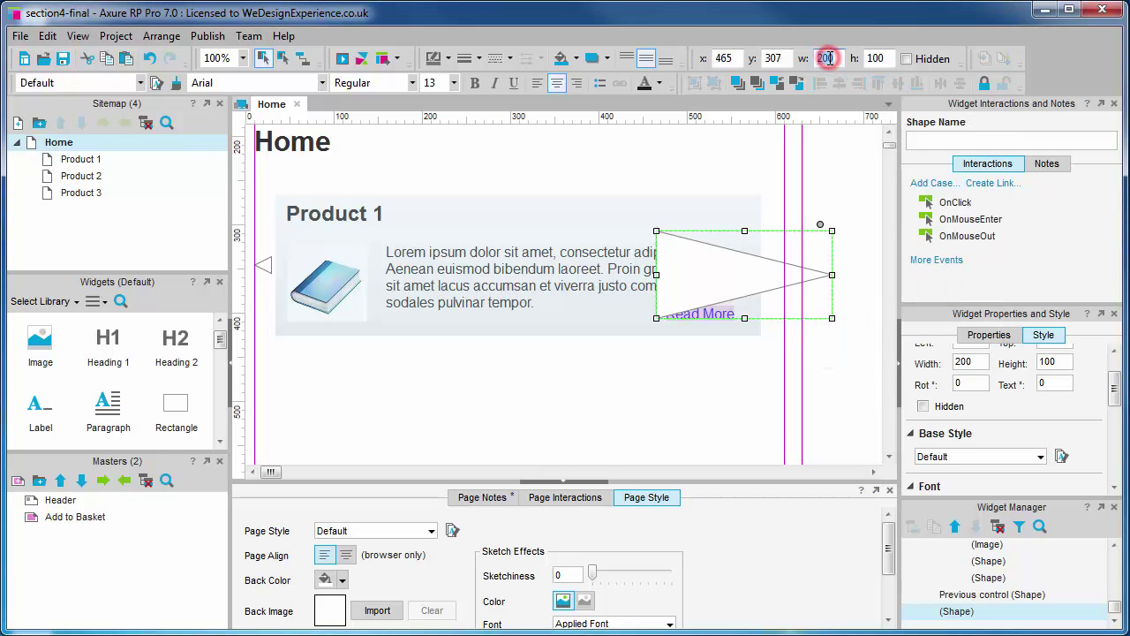
{"action": "type", "text": "20"}
{"action": "double_click", "coordinate": [879, 58]}
{"action": "type", "text": "20"}
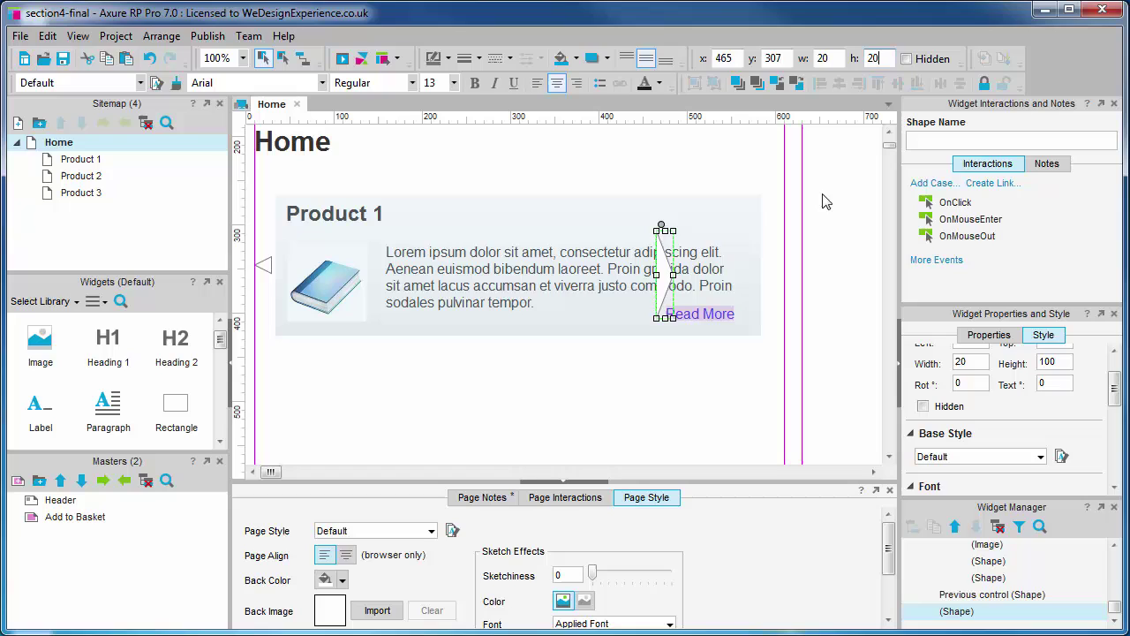
{"action": "left_click", "coordinate": [823, 231]}
{"action": "left_click_drag", "start_coordinate": [662, 238], "coordinate": [776, 270]}
{"action": "left_click", "coordinate": [971, 142]}
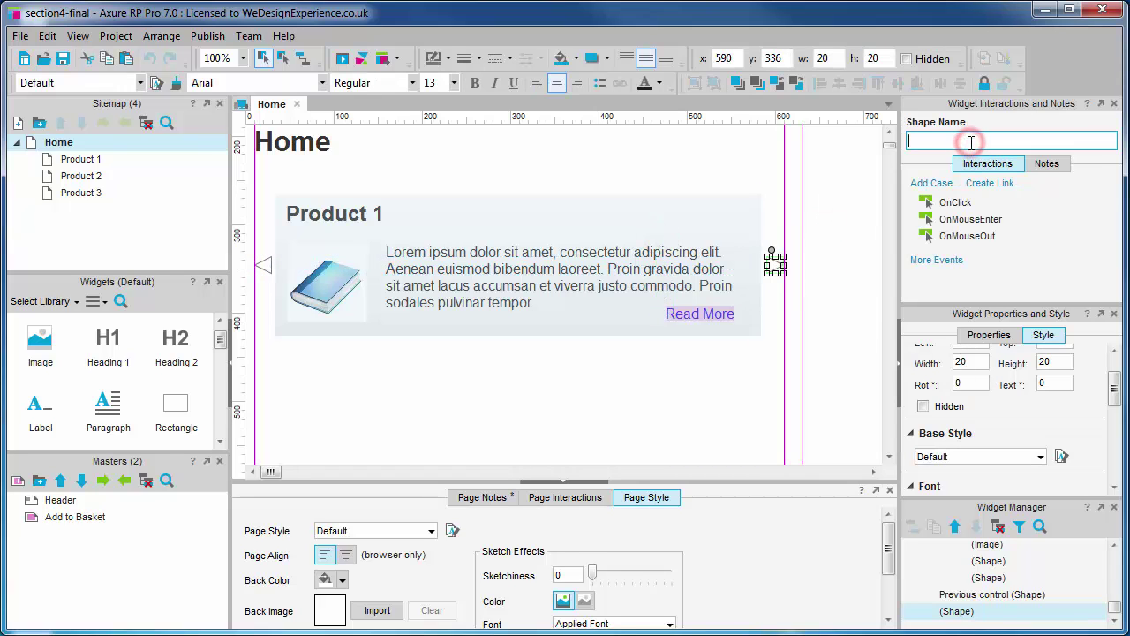
{"action": "type", "text": "Next c"}
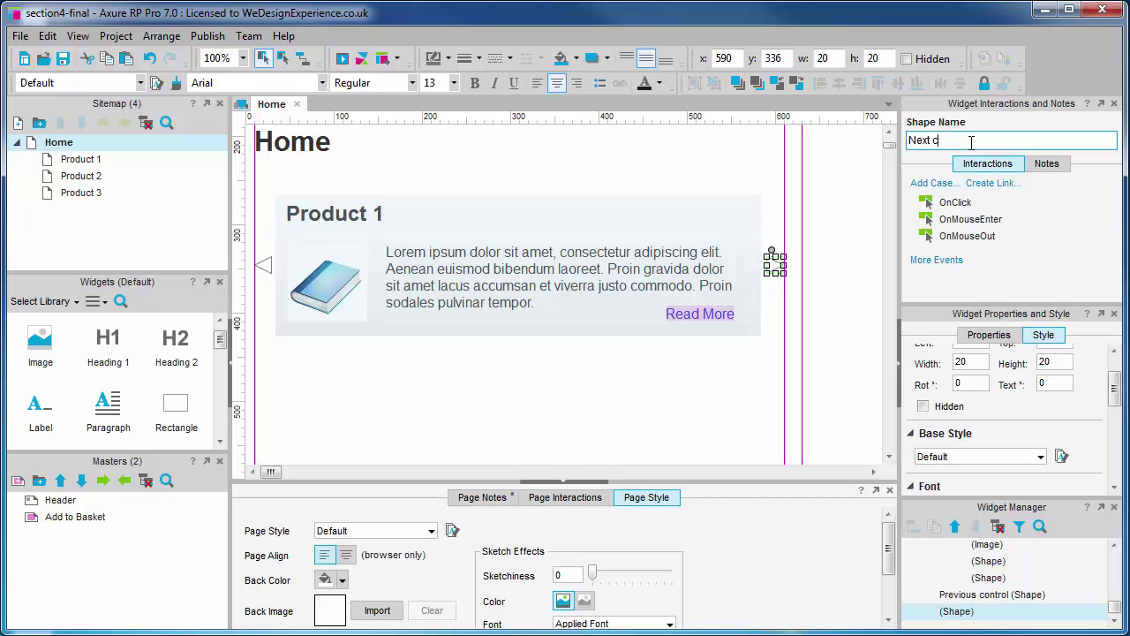
{"action": "type", "text": "ontrol"}
{"action": "left_click", "coordinate": [623, 362]}
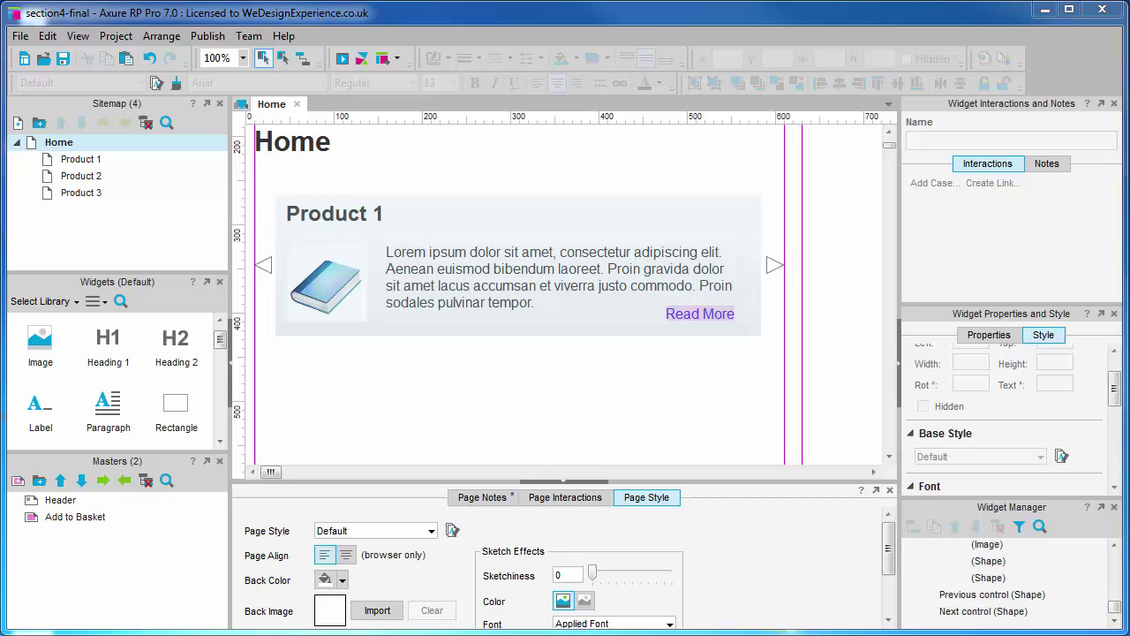
{"action": "left_click_drag", "start_coordinate": [1112, 378], "coordinate": [1112, 394]}
In the Widget Style Editor, add a new custom style named Controls.
{"action": "left_click", "coordinate": [1061, 425]}
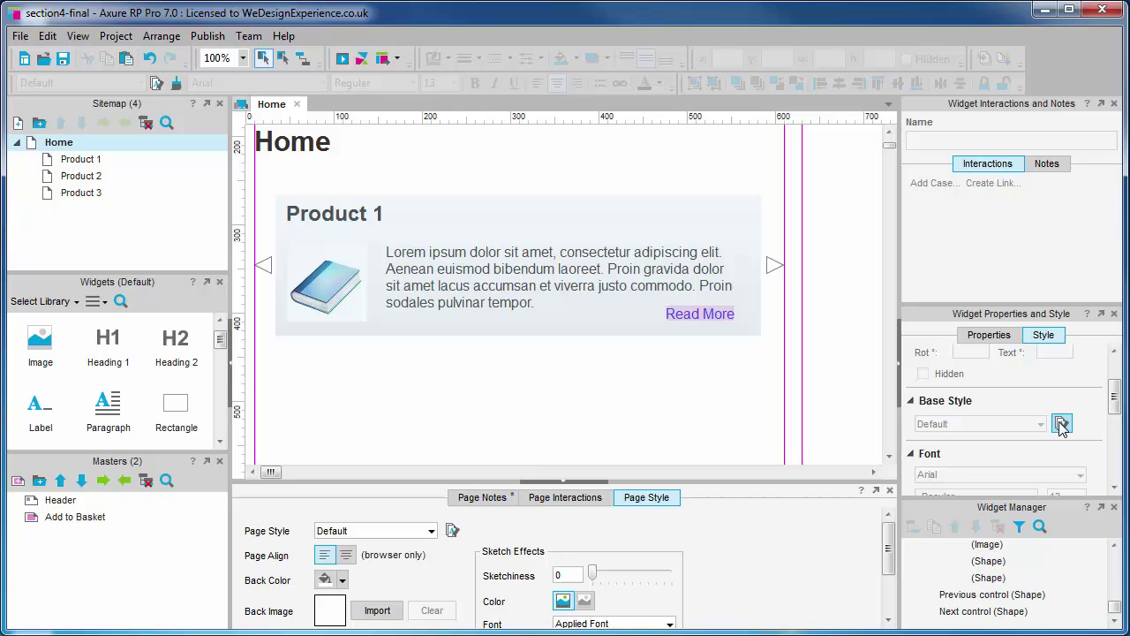
{"action": "left_click", "coordinate": [1061, 424]}
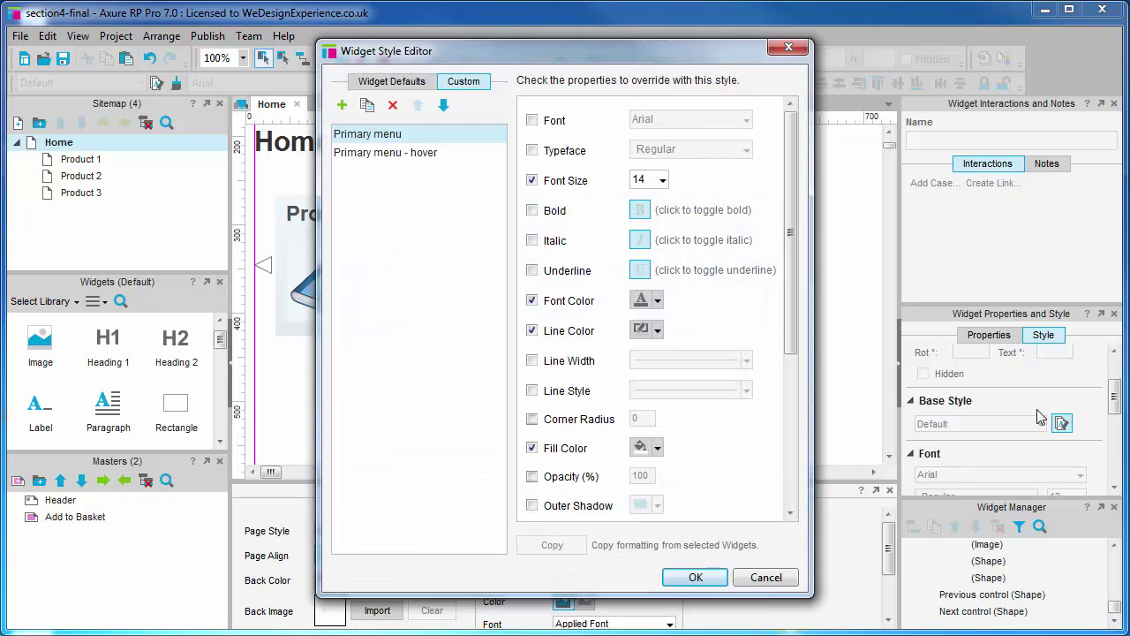
{"action": "left_click", "coordinate": [342, 105]}
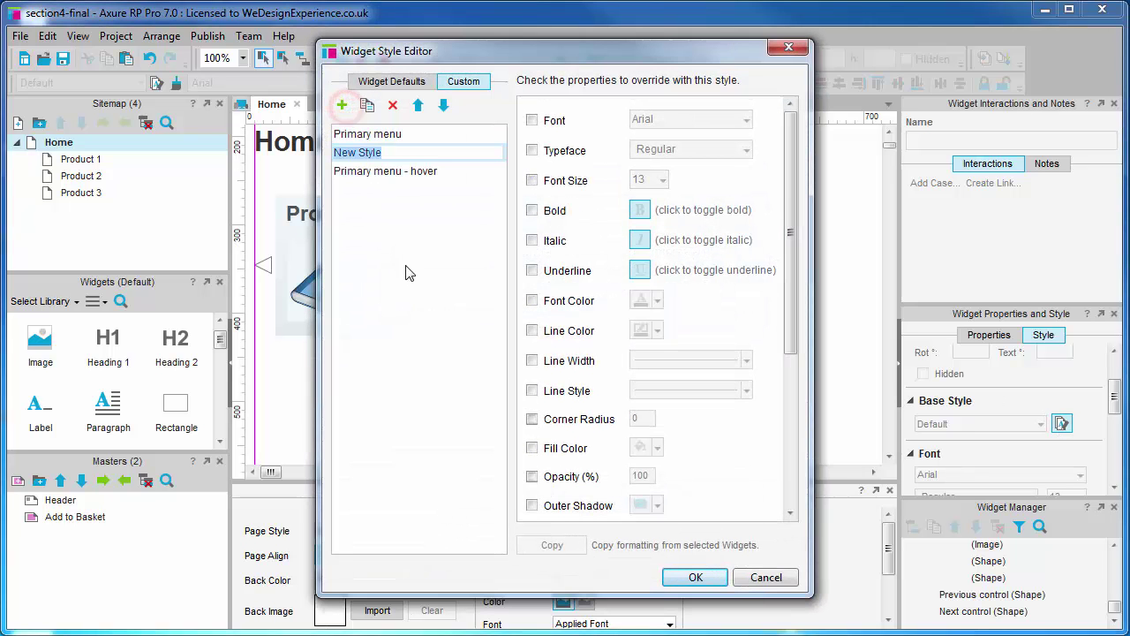
{"action": "type", "text": "Controls"}
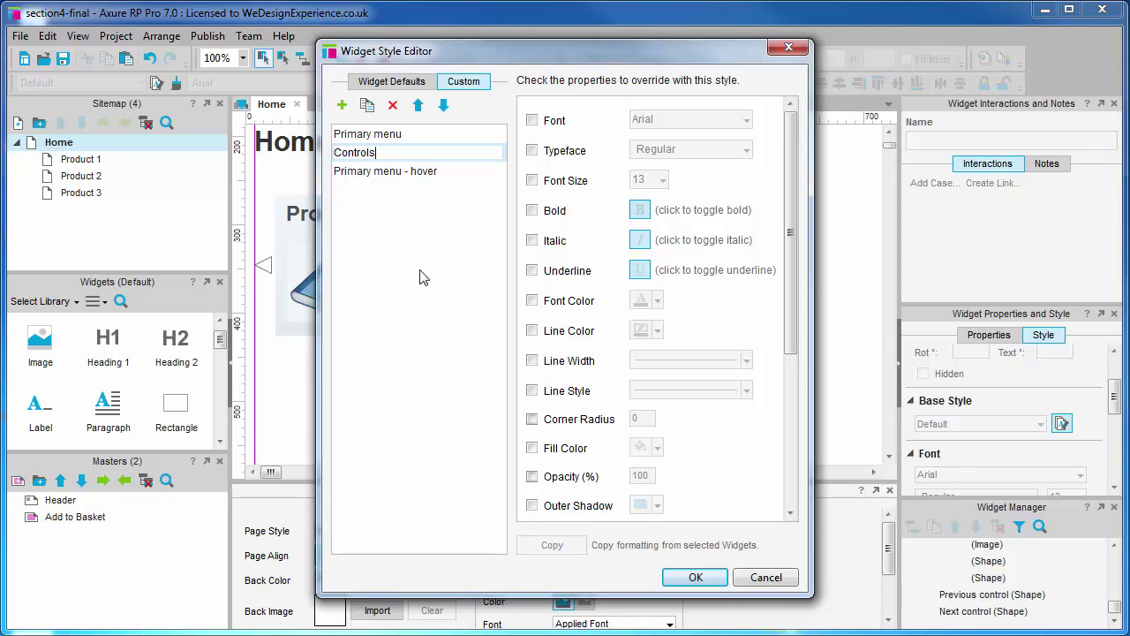
{"action": "left_click", "coordinate": [424, 170]}
{"action": "left_click", "coordinate": [417, 156]}
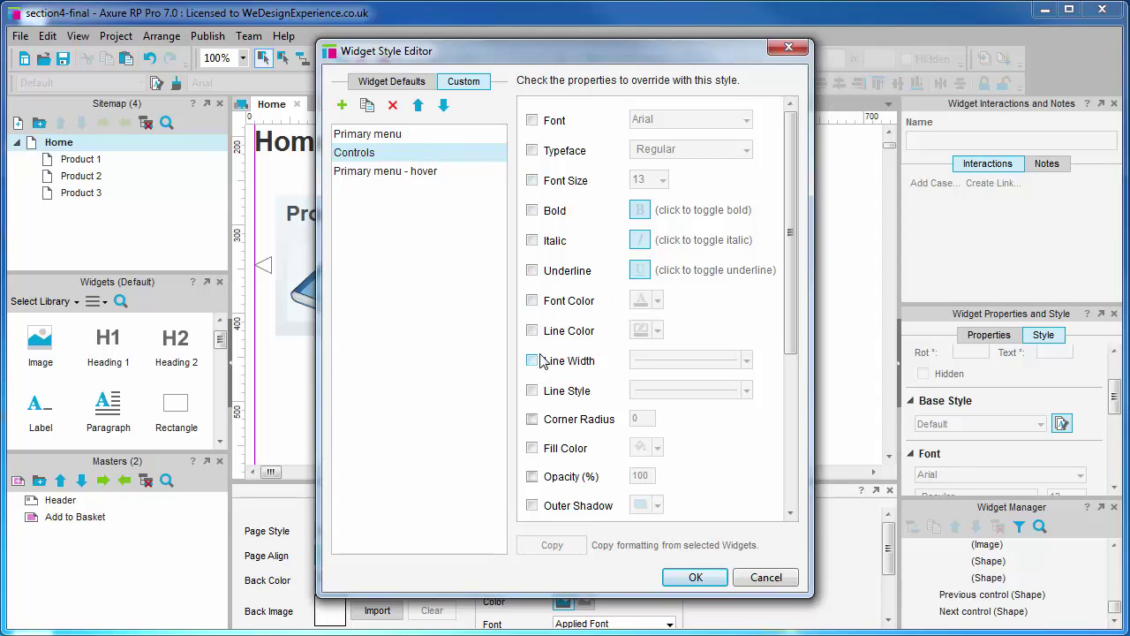
Give the Controls style line width None and a grey 666666 fill.
{"action": "left_click", "coordinate": [532, 360]}
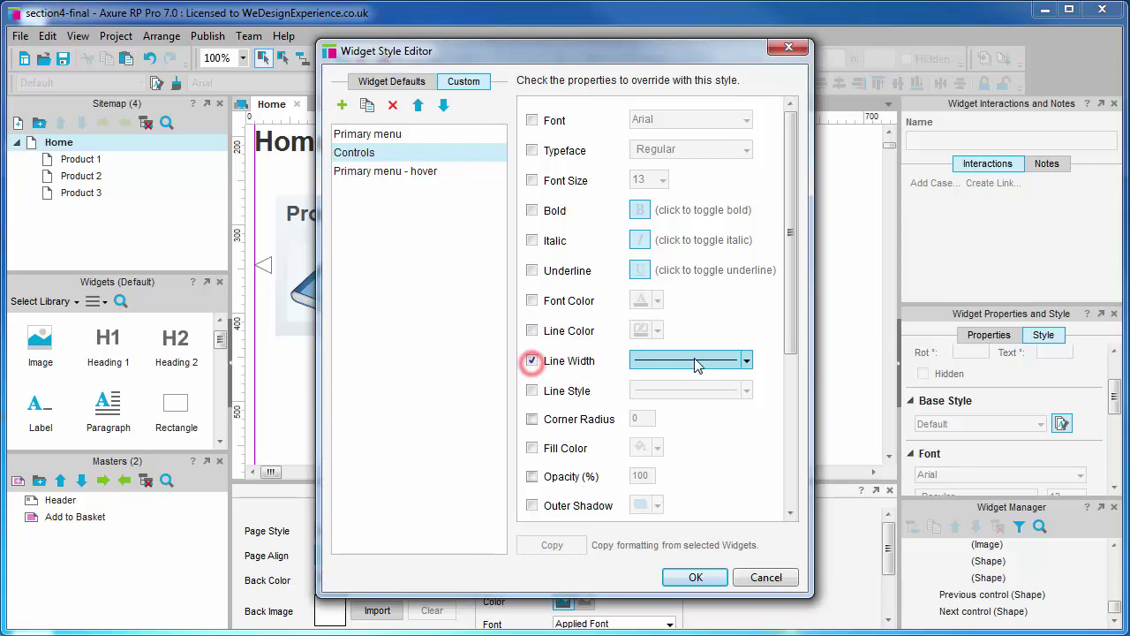
{"action": "left_click", "coordinate": [747, 360]}
{"action": "left_click", "coordinate": [720, 377]}
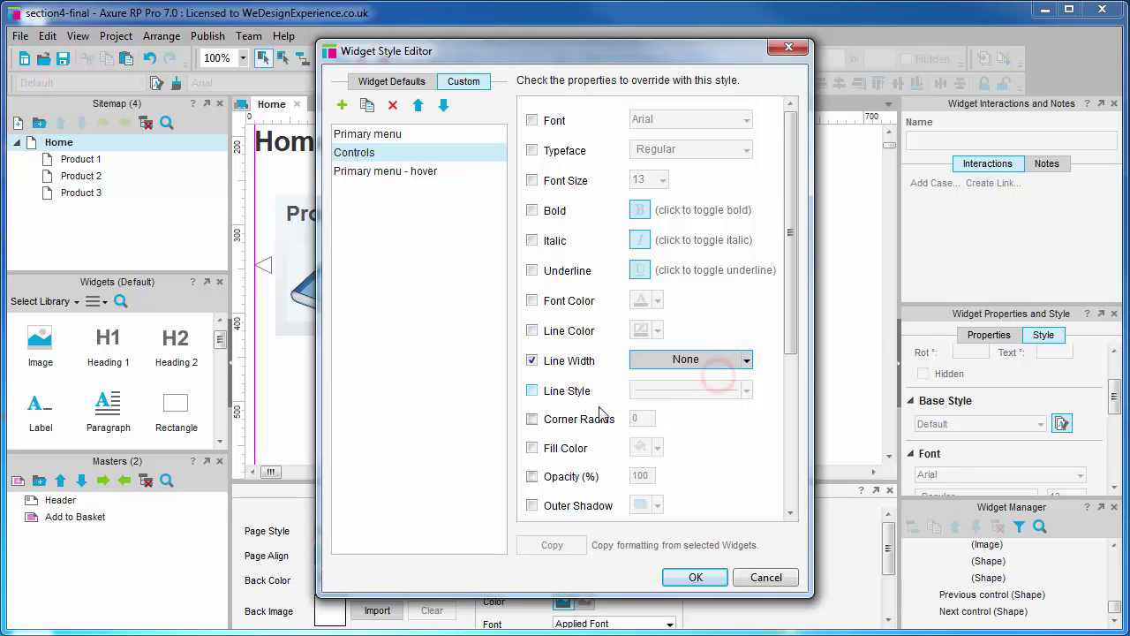
{"action": "left_click", "coordinate": [532, 448]}
{"action": "left_click", "coordinate": [658, 448]}
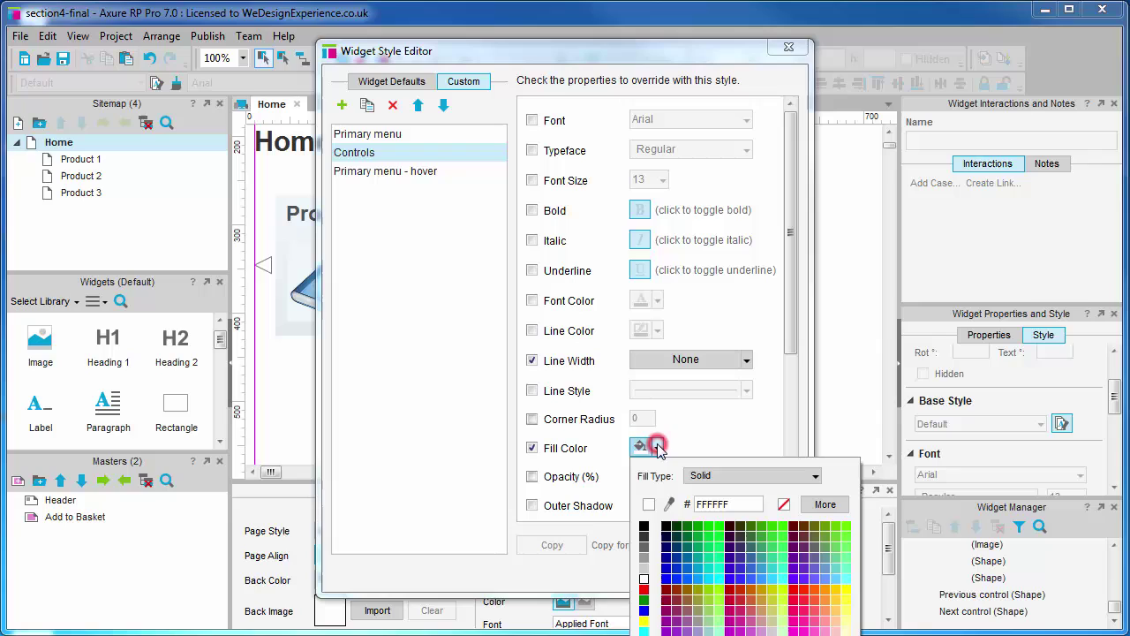
{"action": "left_click", "coordinate": [644, 568]}
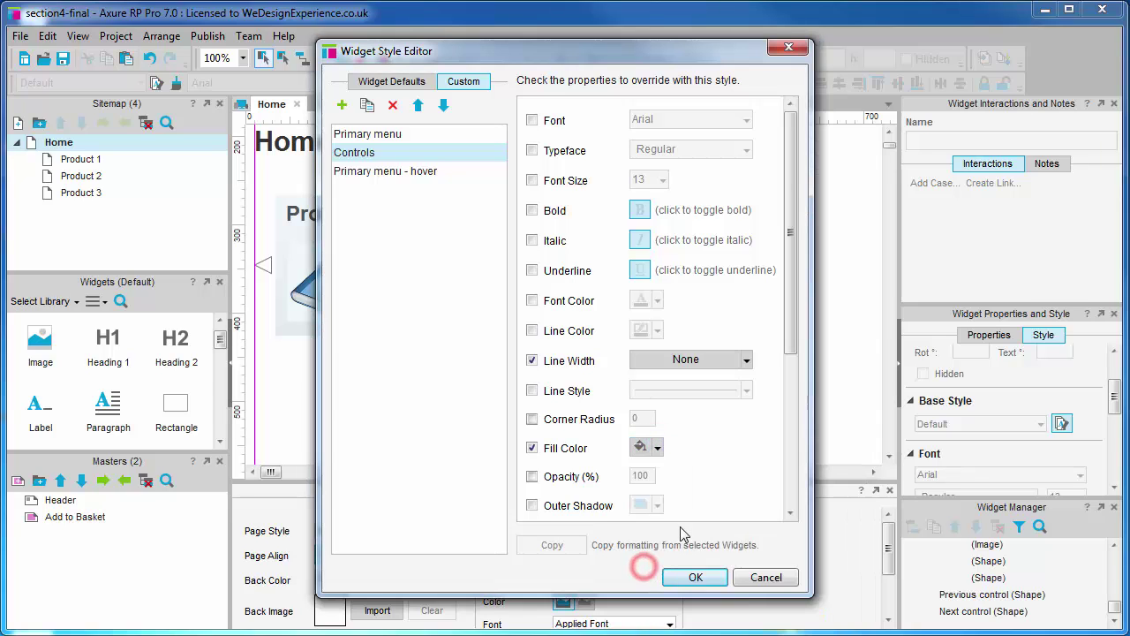
Add a custom style named Controls Hover with line width None.
{"action": "left_click", "coordinate": [342, 106]}
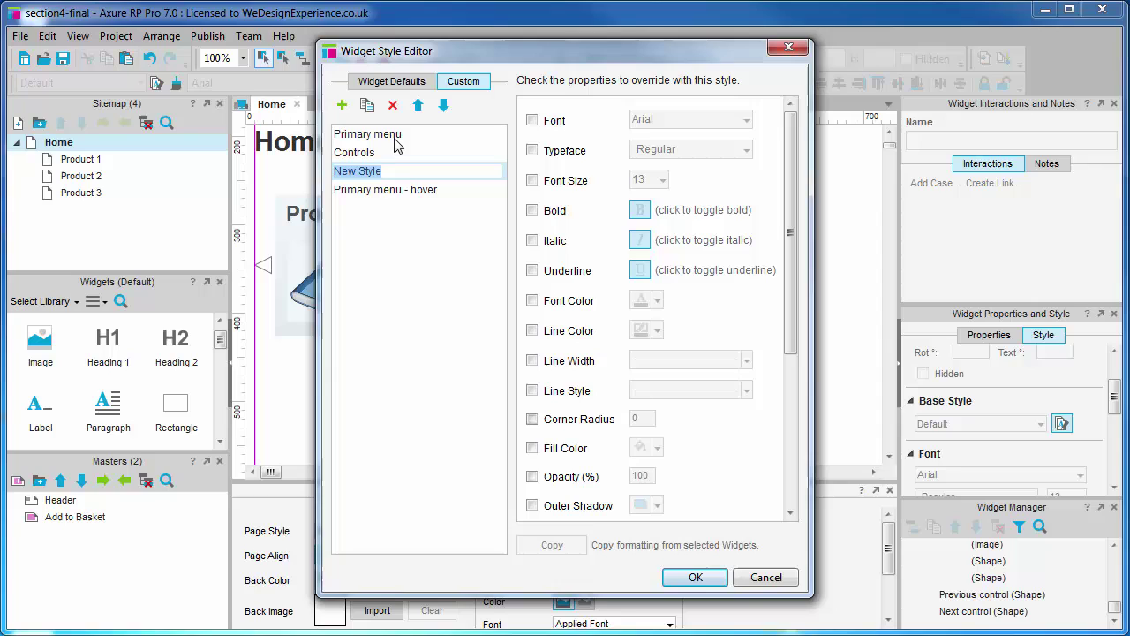
{"action": "type", "text": "Controls Hover"}
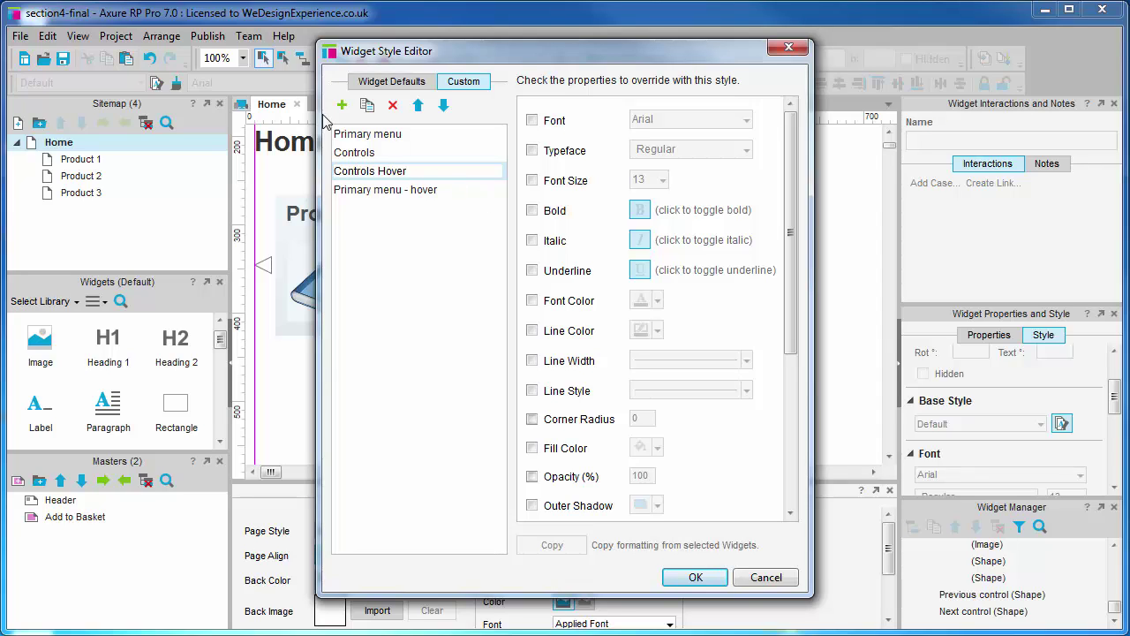
{"action": "left_click", "coordinate": [421, 235]}
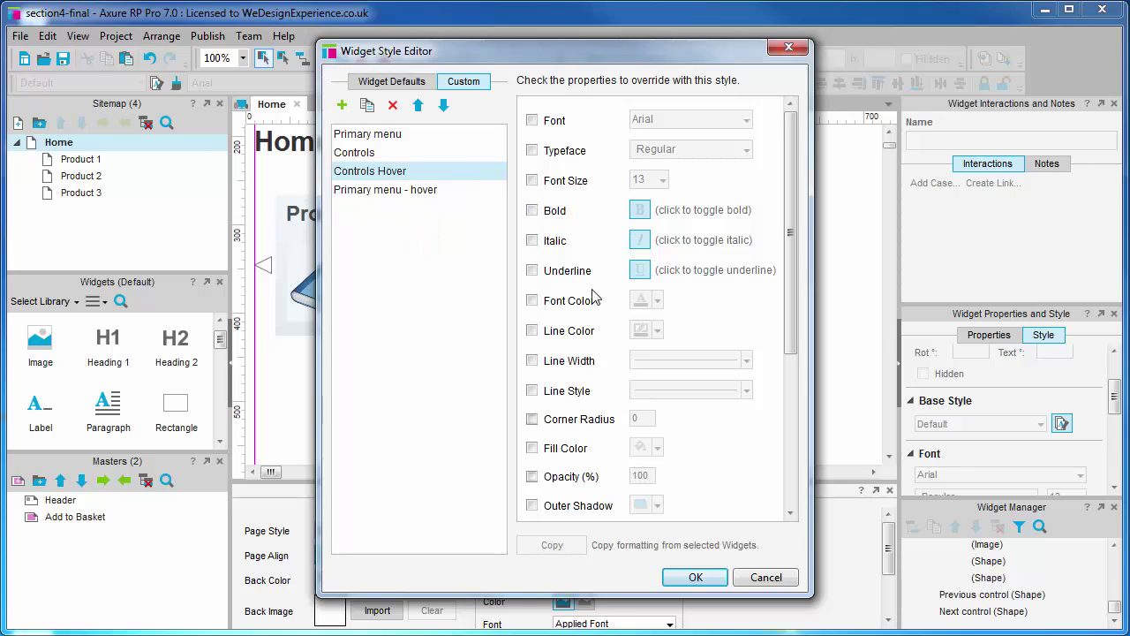
{"action": "left_click", "coordinate": [532, 361]}
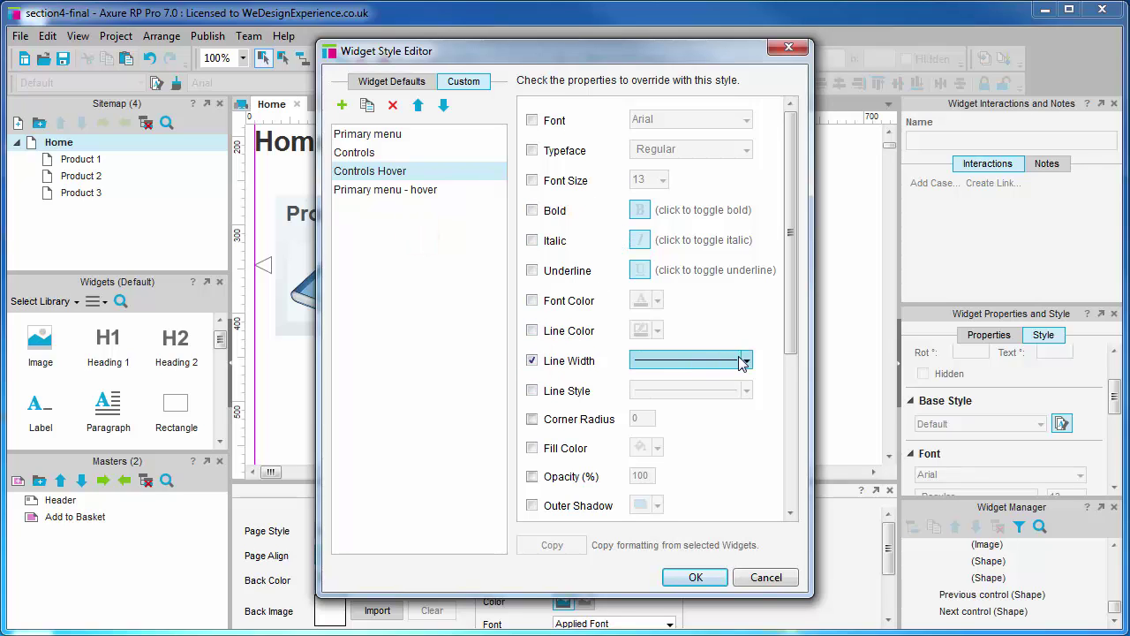
{"action": "left_click", "coordinate": [744, 361]}
{"action": "left_click", "coordinate": [715, 379]}
Set the Controls Hover fill colour to dedede and save the styles.
{"action": "scroll", "coordinate": [718, 386], "scroll_direction": "down", "scroll_amount": 1}
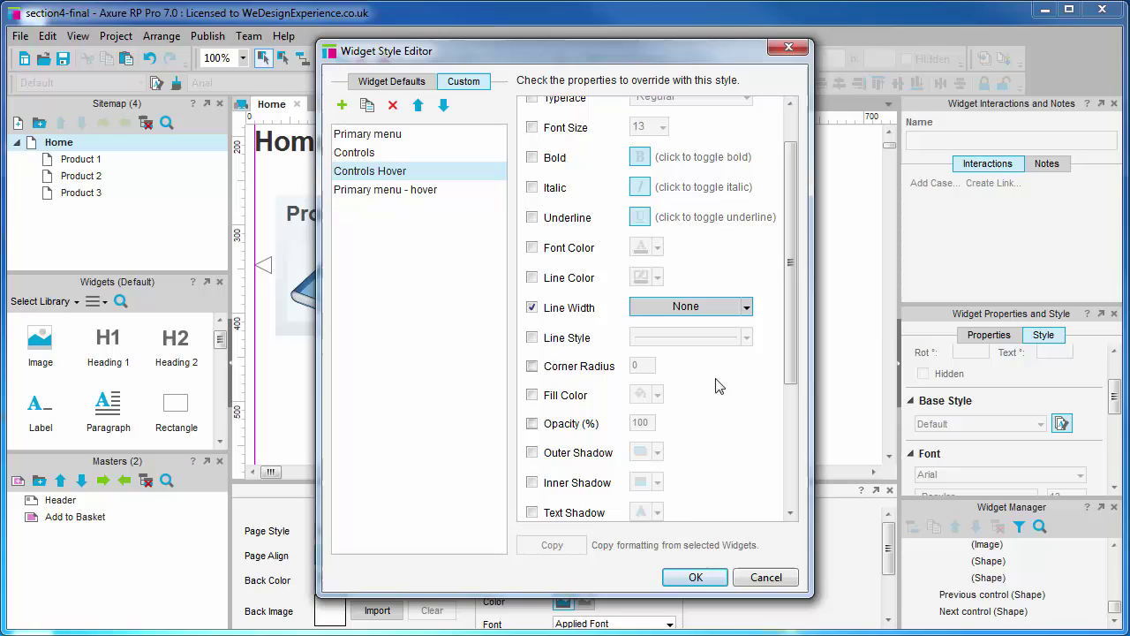
{"action": "scroll", "coordinate": [718, 386], "scroll_direction": "down", "scroll_amount": 1}
{"action": "left_click", "coordinate": [532, 342]}
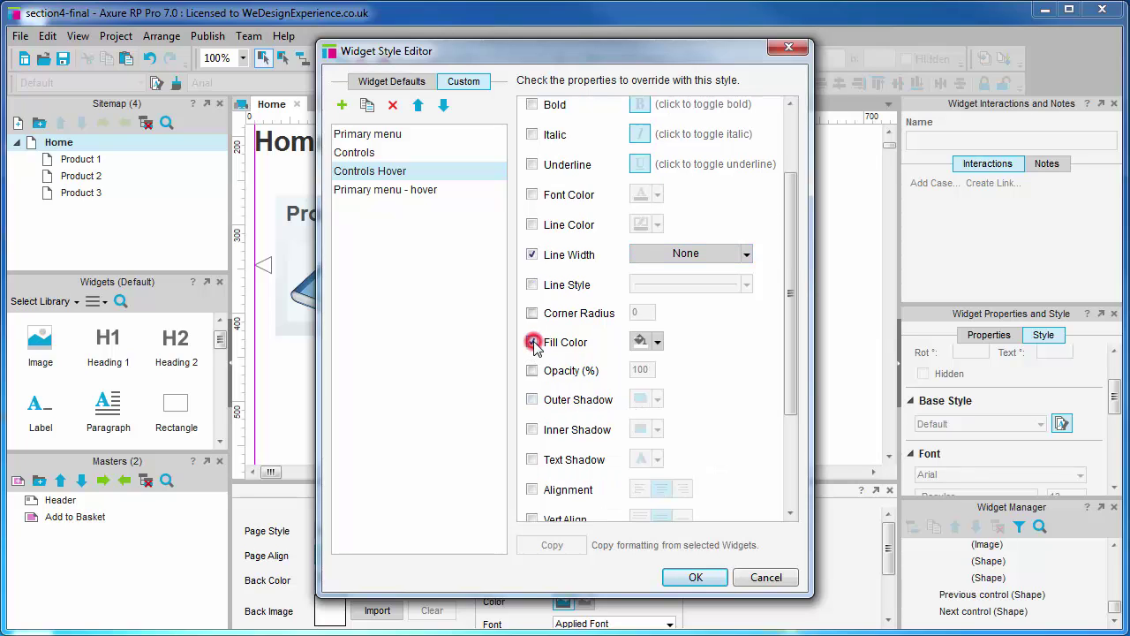
{"action": "left_click", "coordinate": [658, 341]}
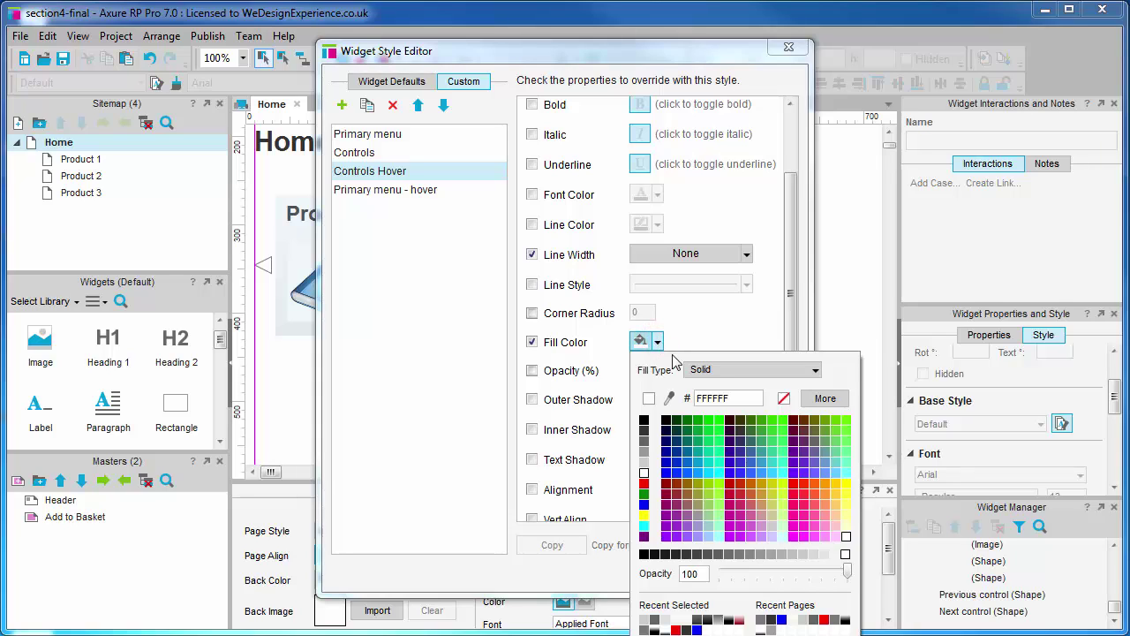
{"action": "double_click", "coordinate": [731, 399]}
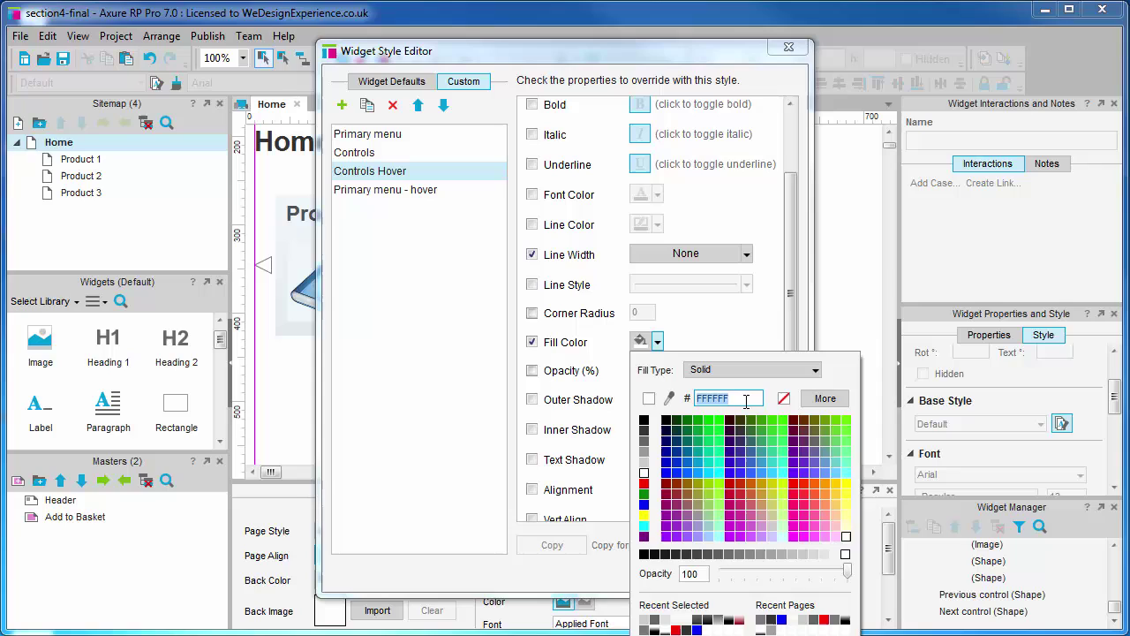
{"action": "type", "text": "de"}
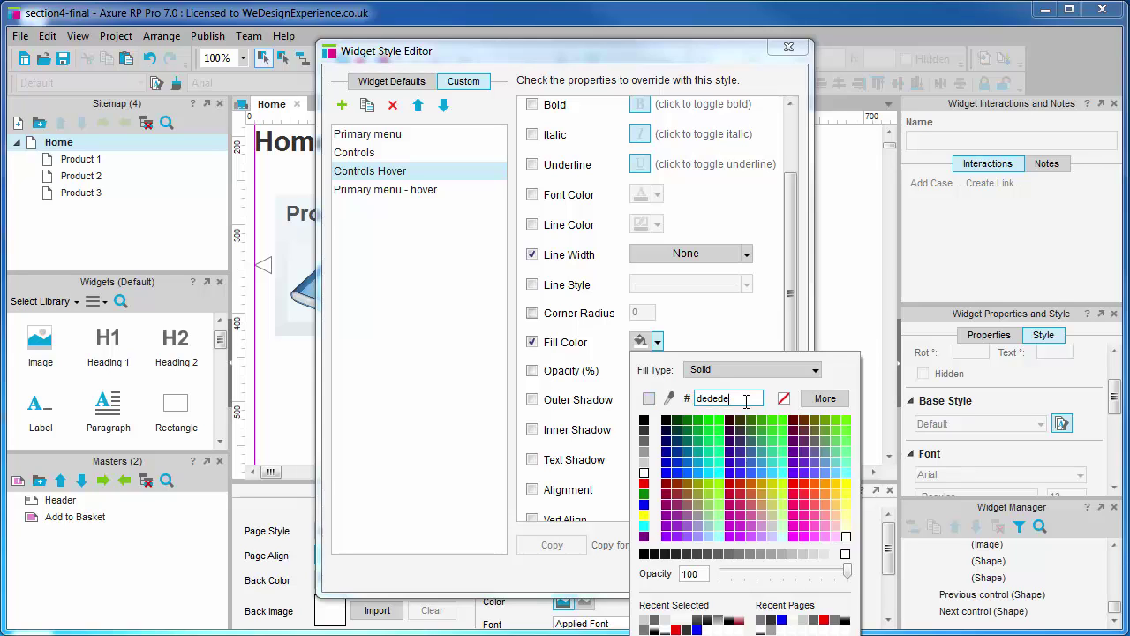
{"action": "type", "text": "dede"}
{"action": "key", "text": "Return"}
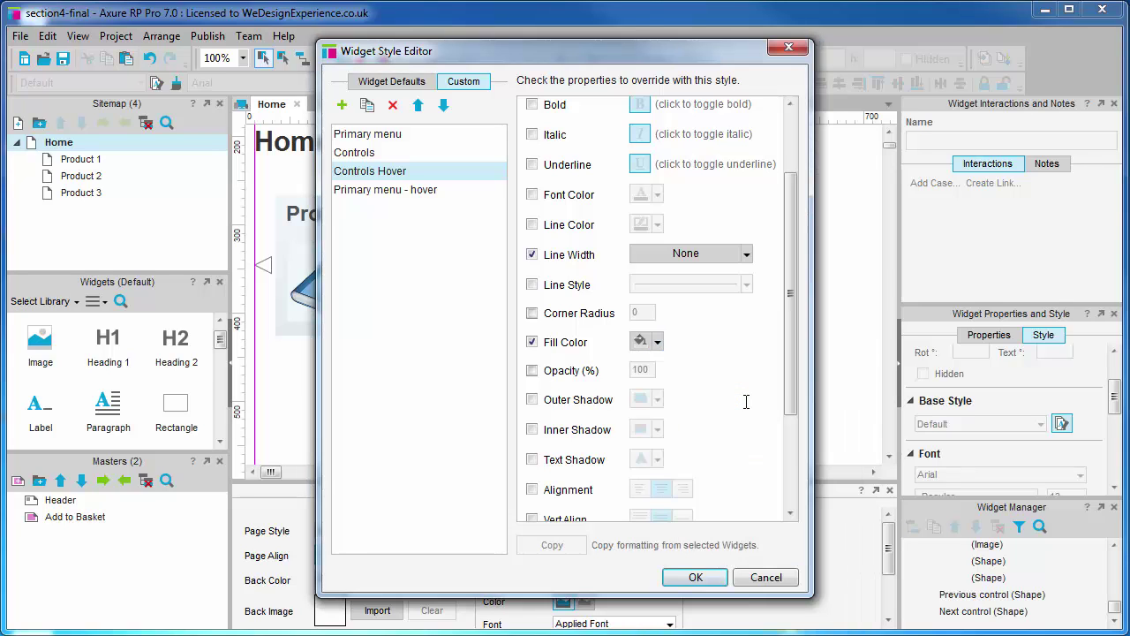
{"action": "left_click", "coordinate": [695, 576]}
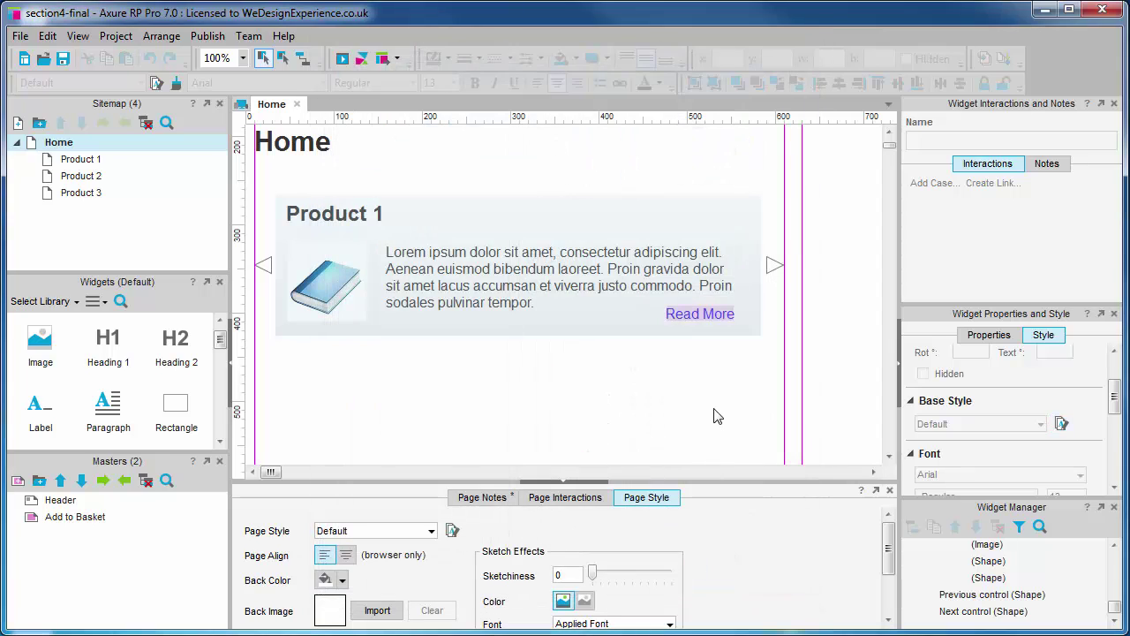
Apply the Controls base style to the Previous control arrow.
{"action": "left_click", "coordinate": [263, 265]}
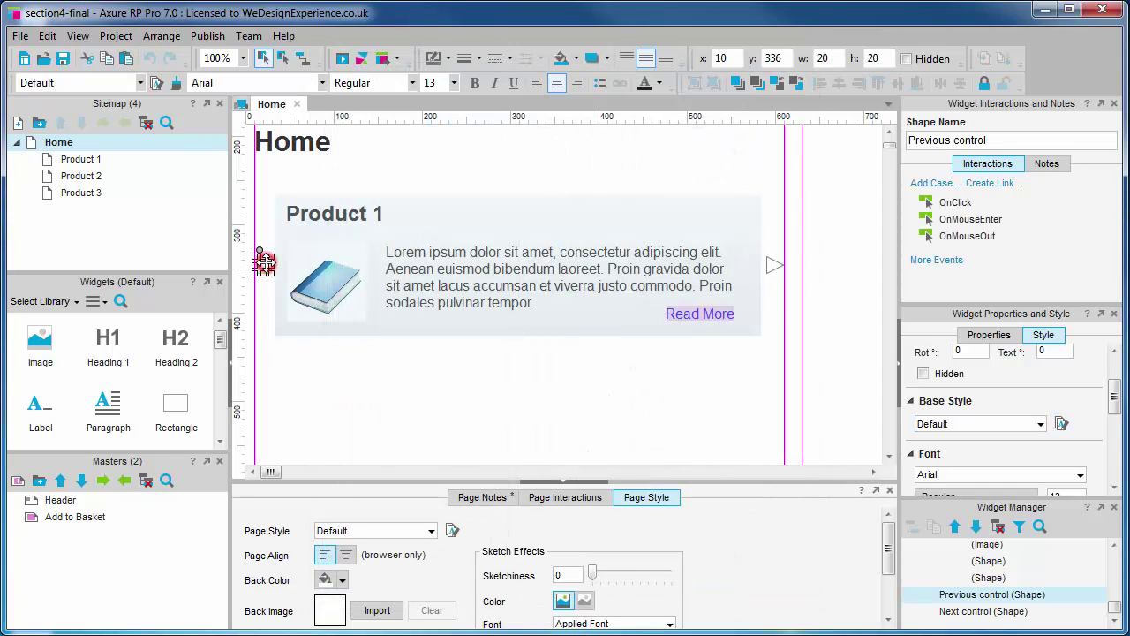
{"action": "left_click", "coordinate": [1042, 426]}
{"action": "left_click", "coordinate": [992, 472]}
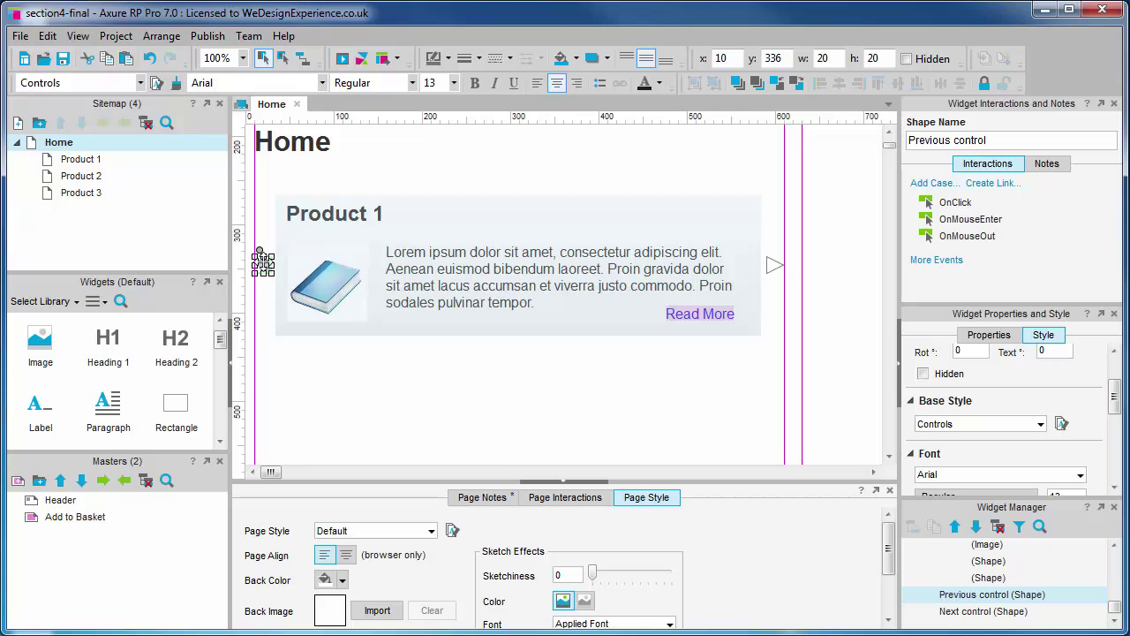
Set the Previous control's MouseOver interaction style to Controls Hover.
{"action": "right_click", "coordinate": [263, 263]}
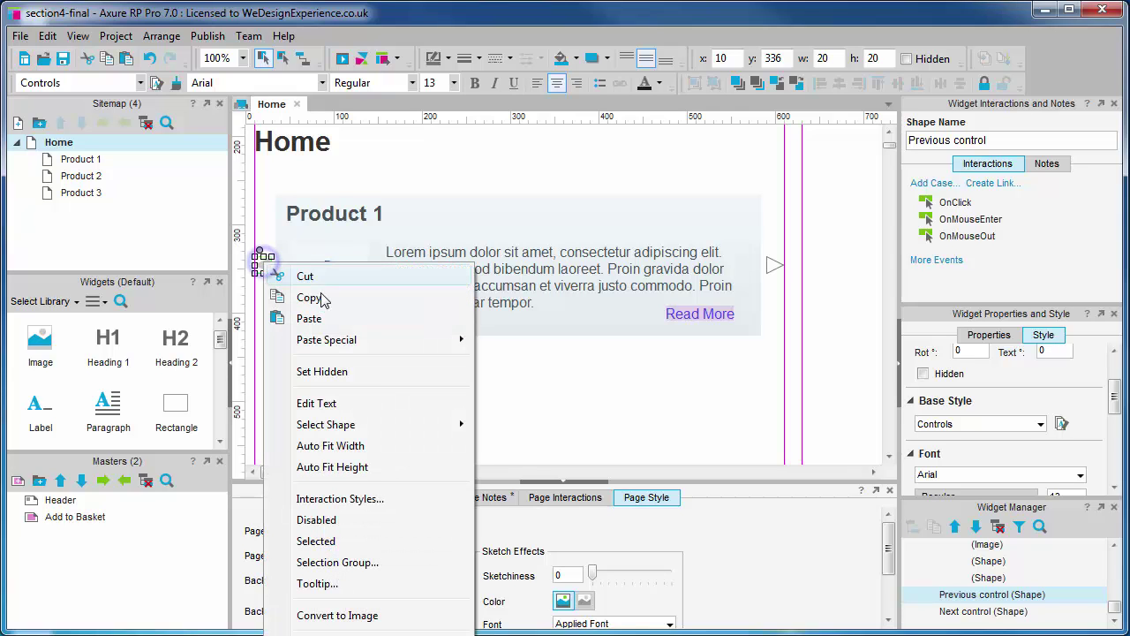
{"action": "left_click", "coordinate": [409, 498]}
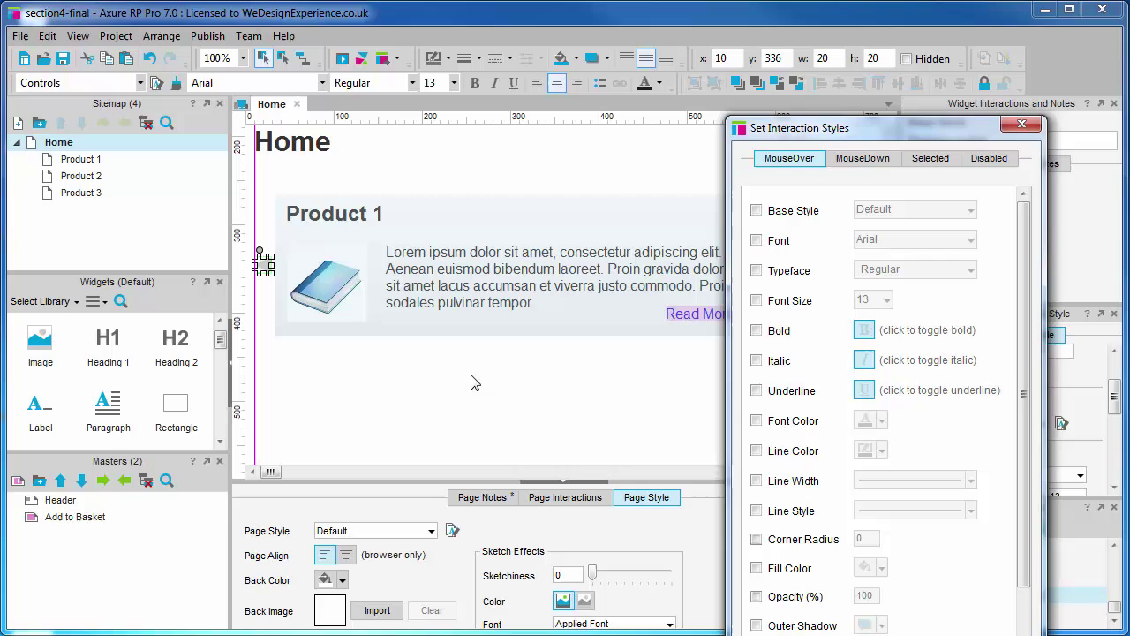
{"action": "left_click_drag", "start_coordinate": [831, 129], "coordinate": [515, 26]}
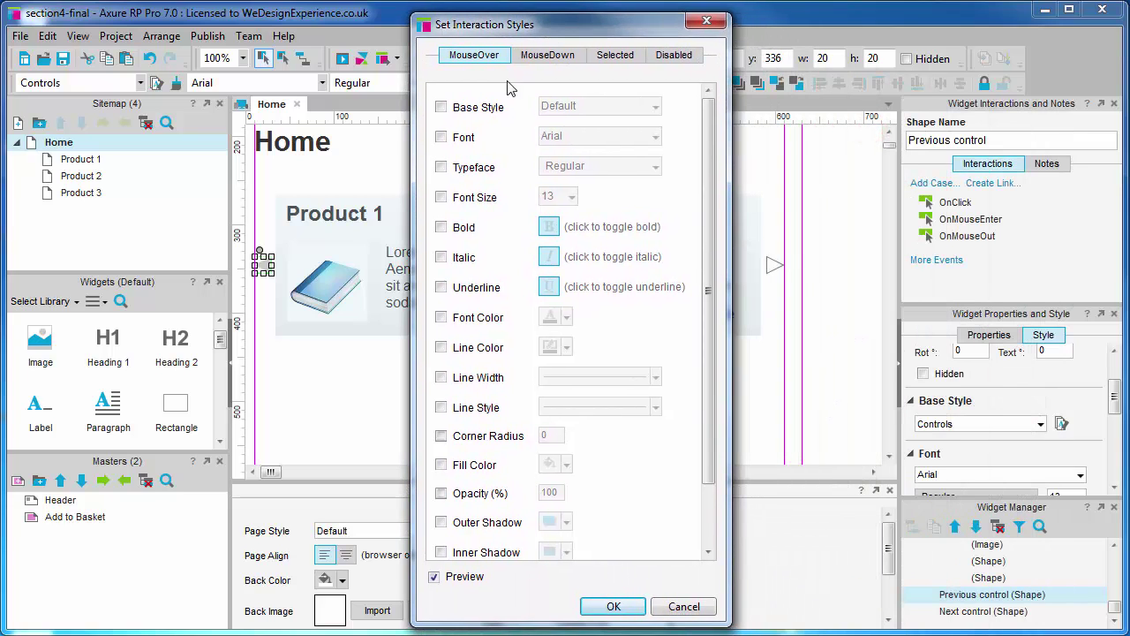
{"action": "left_click", "coordinate": [442, 109]}
{"action": "left_click", "coordinate": [655, 106]}
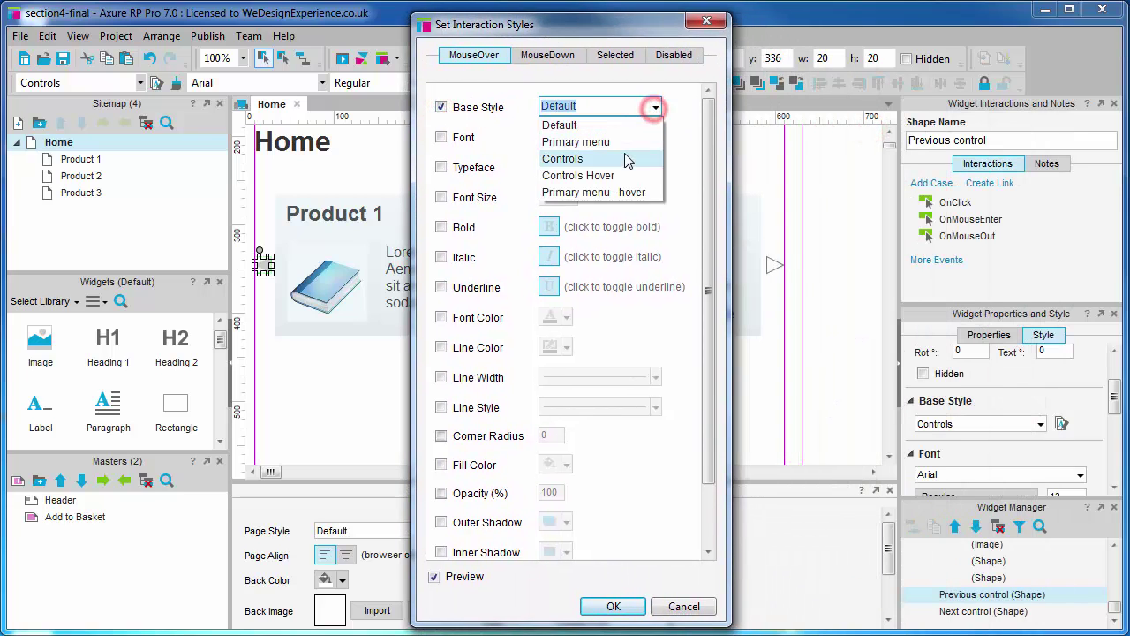
{"action": "left_click", "coordinate": [624, 176]}
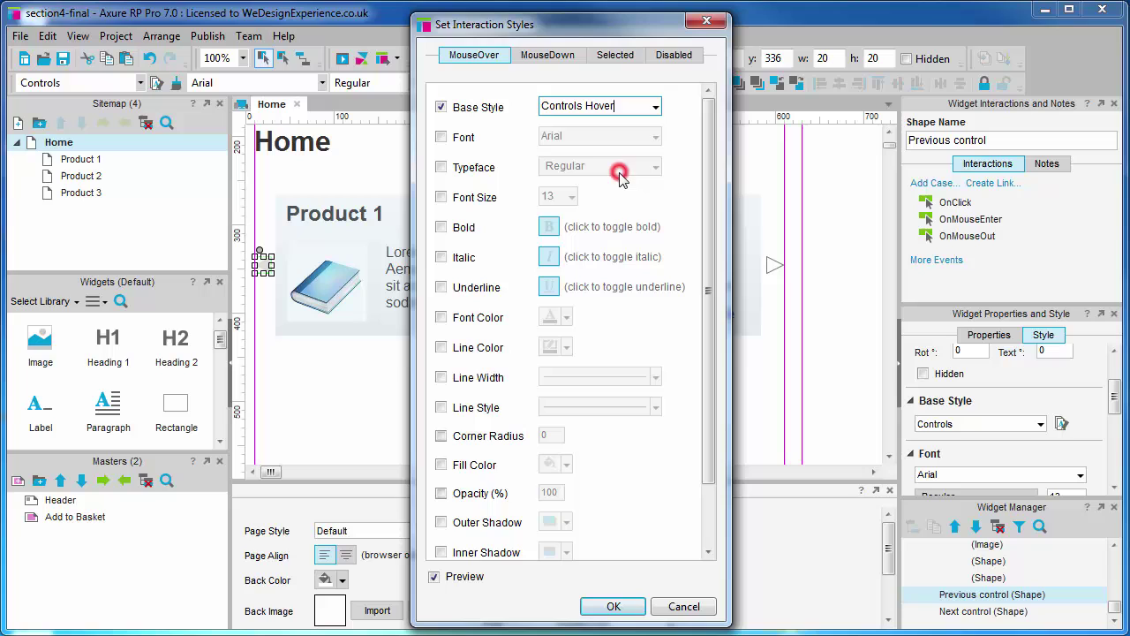
{"action": "left_click", "coordinate": [626, 606]}
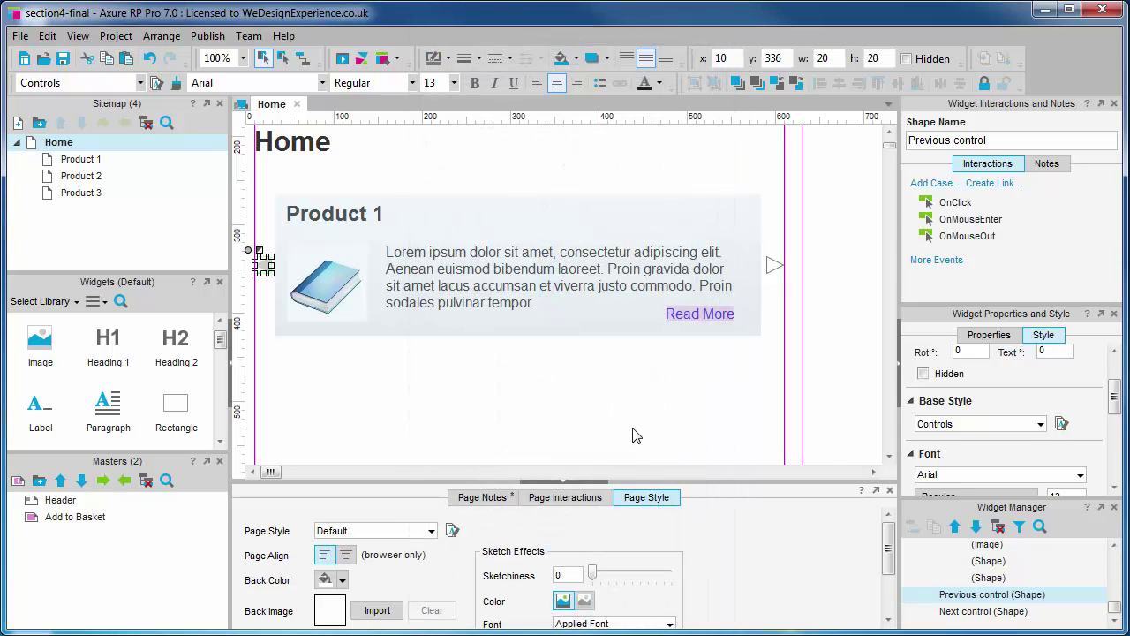
Apply the Controls base style to the Next control arrow.
{"action": "left_click", "coordinate": [774, 263]}
{"action": "left_click", "coordinate": [1041, 424]}
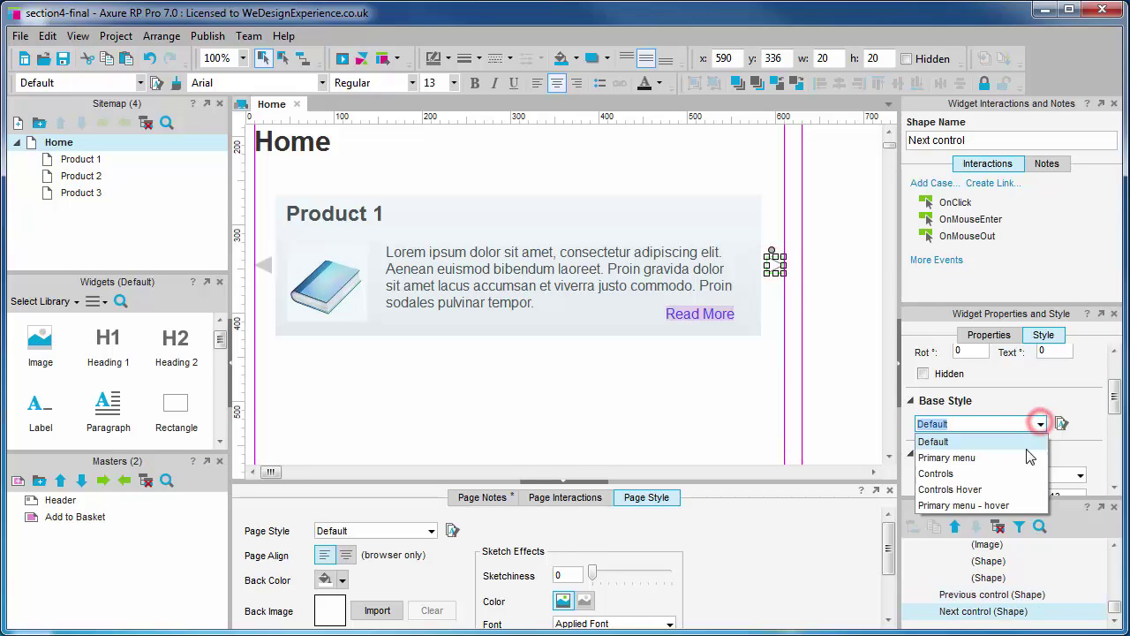
{"action": "left_click", "coordinate": [1003, 475]}
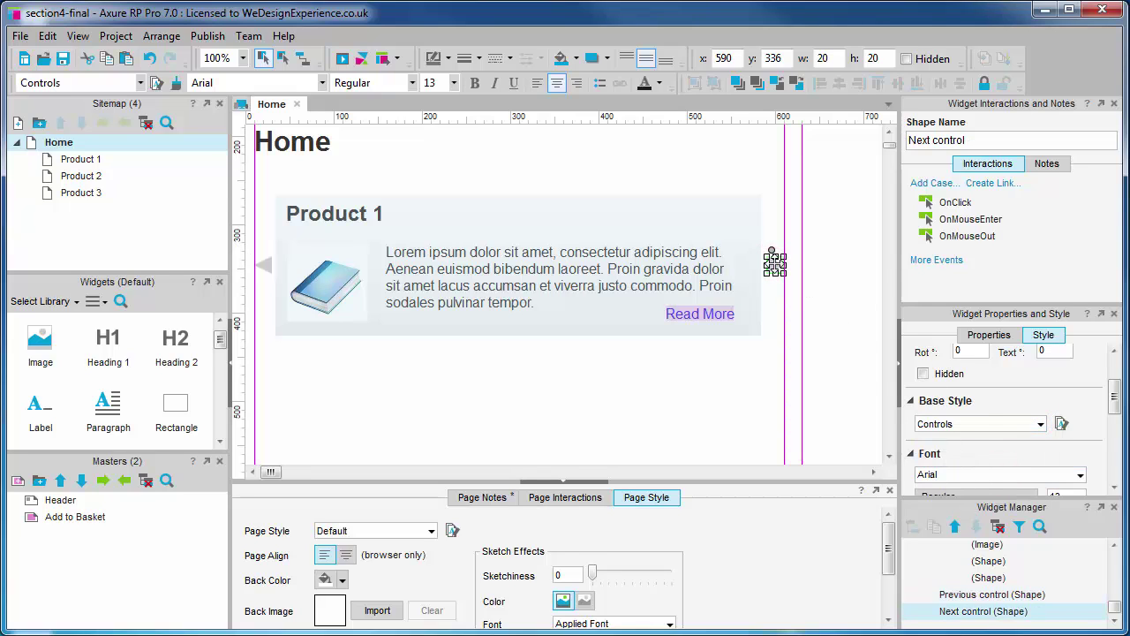
Set the Next control's MouseOver interaction style to Controls Hover.
{"action": "right_click", "coordinate": [792, 269]}
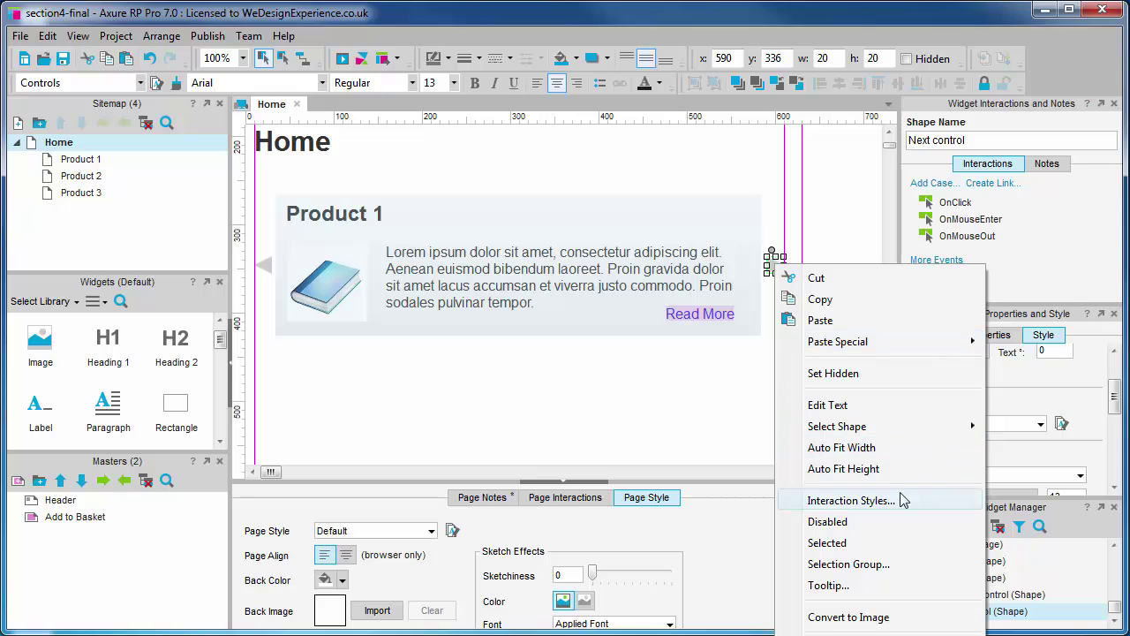
{"action": "left_click", "coordinate": [899, 500]}
{"action": "left_click_drag", "start_coordinate": [845, 121], "coordinate": [607, 13]}
{"action": "left_click", "coordinate": [499, 95]}
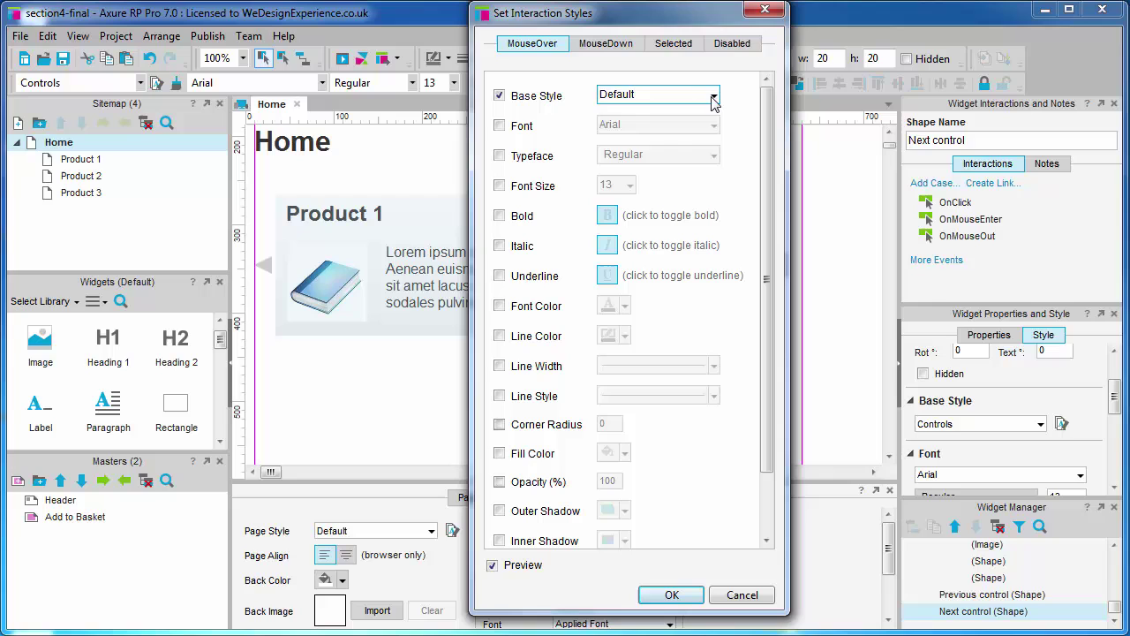
{"action": "left_click", "coordinate": [713, 96]}
{"action": "left_click", "coordinate": [694, 165]}
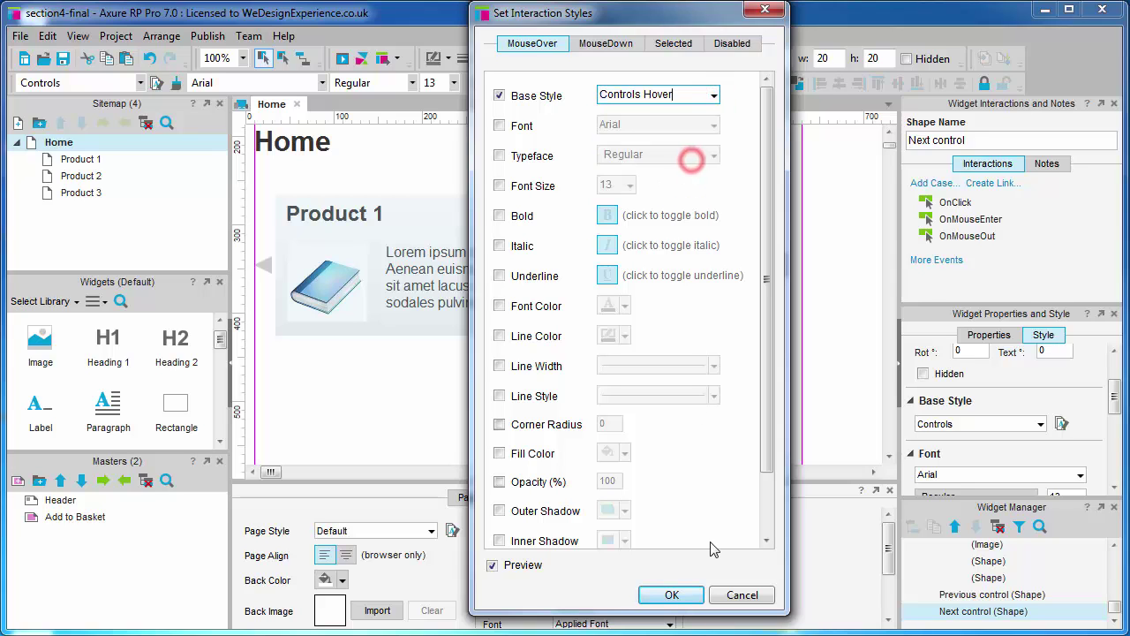
{"action": "left_click", "coordinate": [677, 595]}
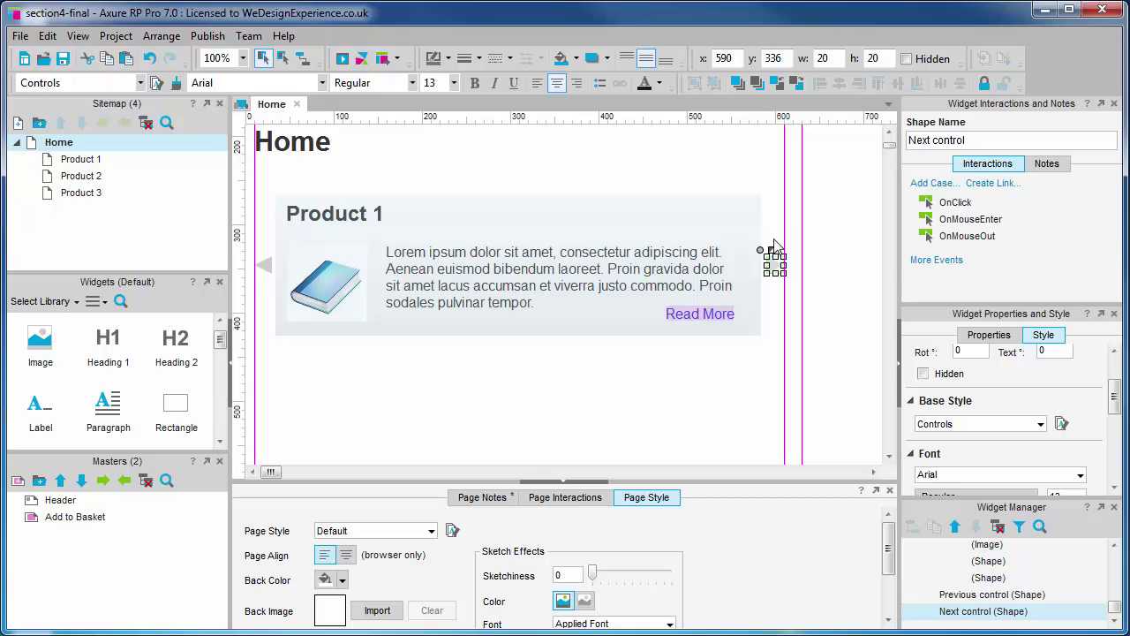
{"action": "left_click", "coordinate": [692, 408]}
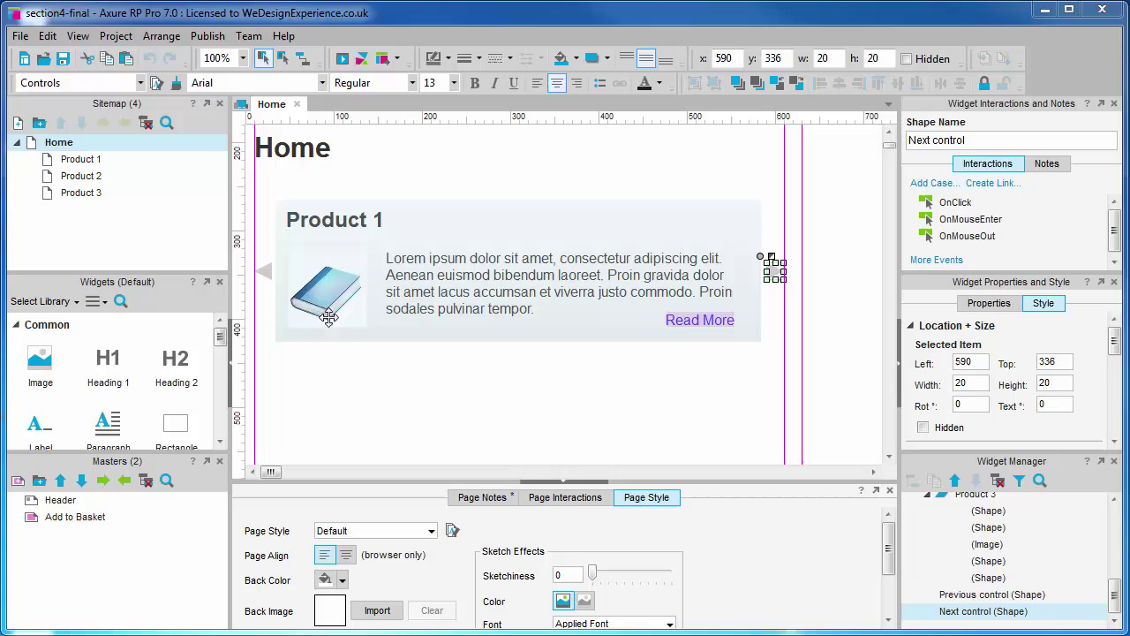
Add an OnClick case to Previous control with a Set Panel State action targeting Slider control.
{"action": "left_click", "coordinate": [264, 272]}
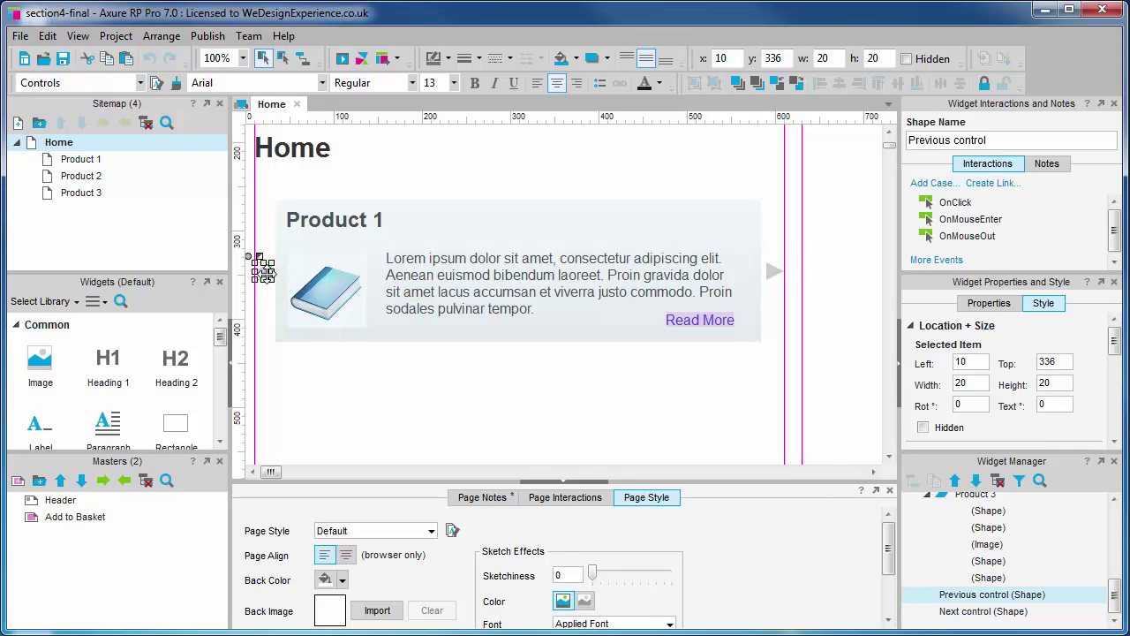
{"action": "left_click", "coordinate": [983, 204]}
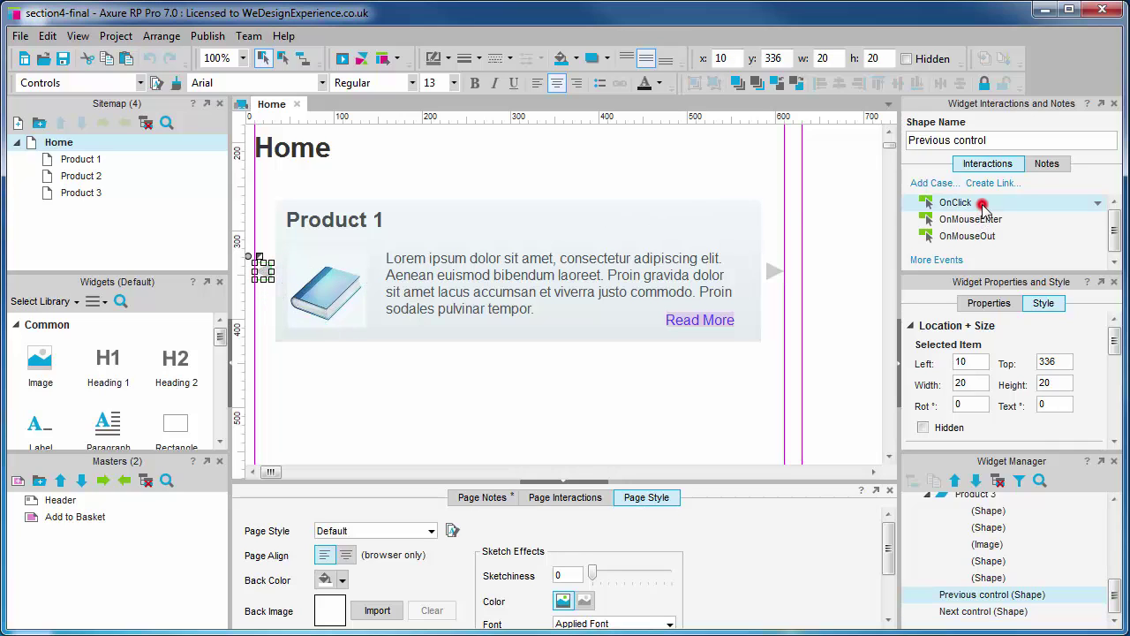
{"action": "double_click", "coordinate": [966, 206]}
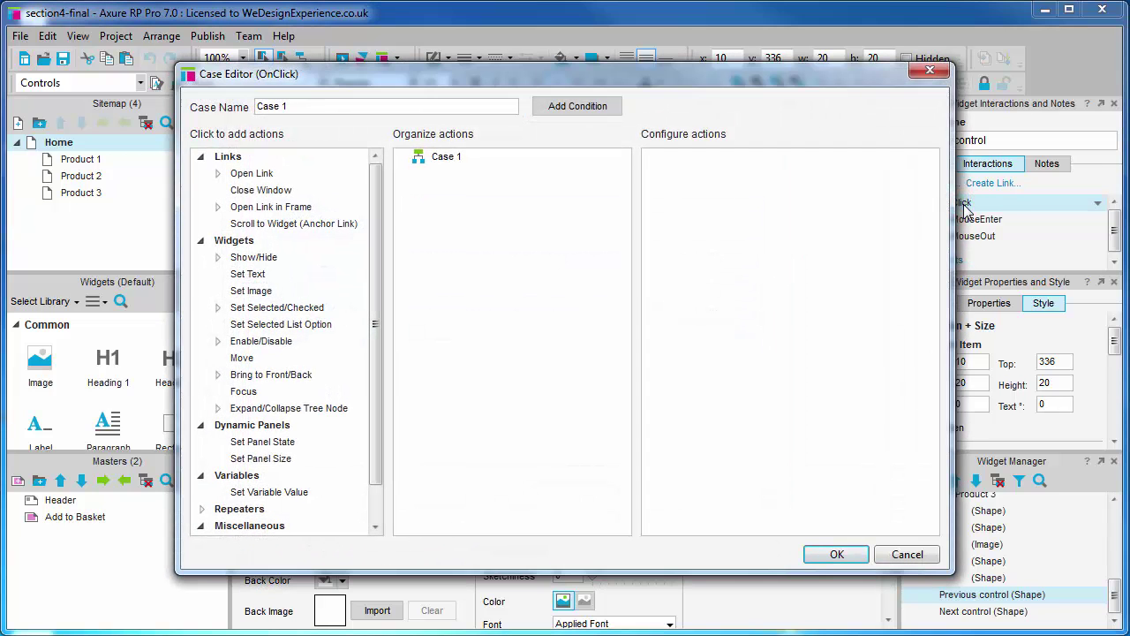
{"action": "left_click", "coordinate": [292, 443]}
{"action": "left_click", "coordinate": [291, 444]}
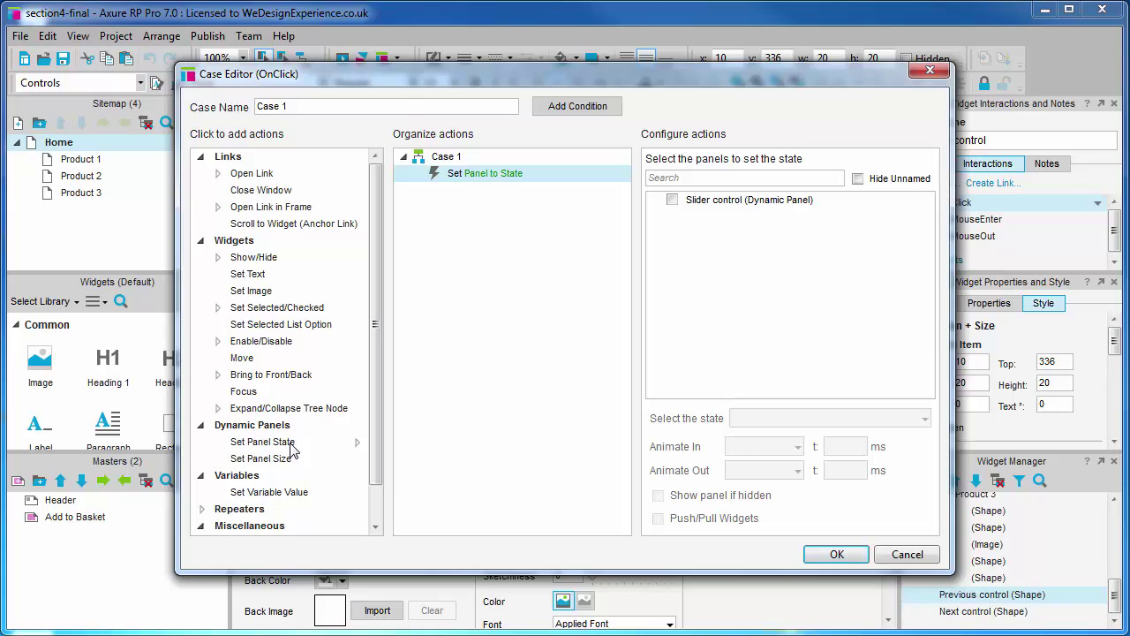
{"action": "left_click", "coordinate": [673, 201]}
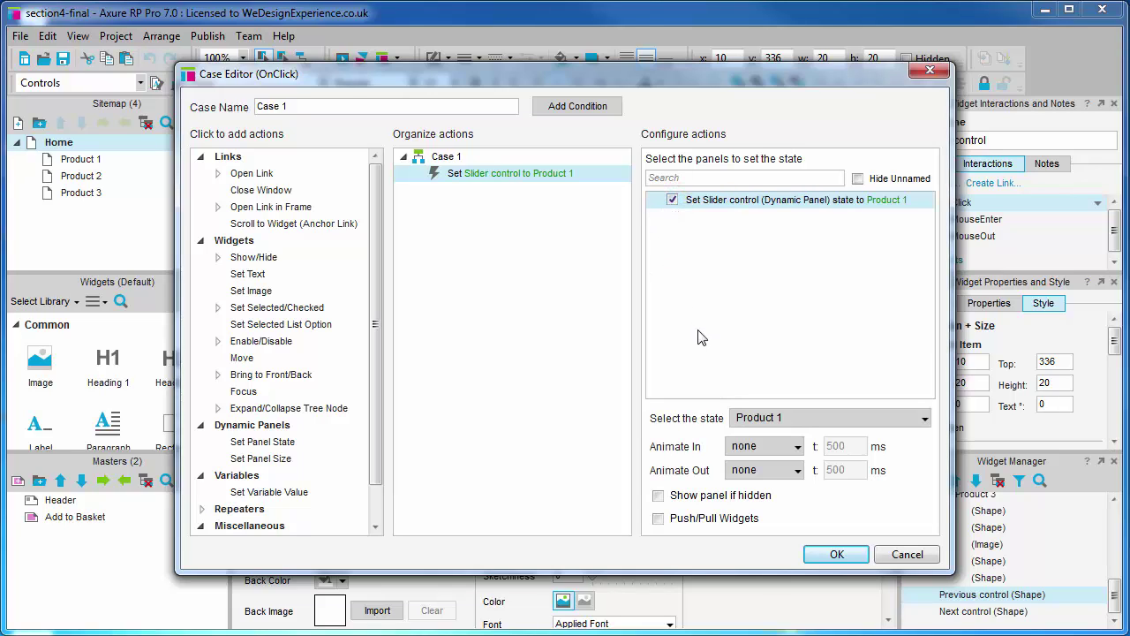
Set Slider control to Previous state, wrapping first to last, sliding right in and out.
{"action": "left_click", "coordinate": [924, 420]}
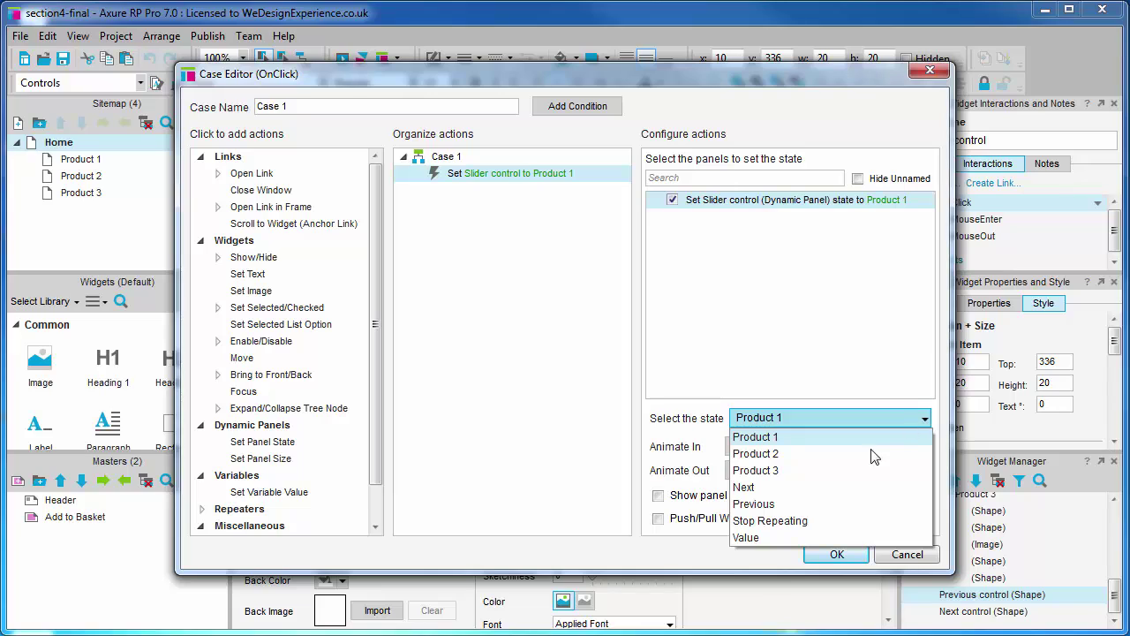
{"action": "left_click", "coordinate": [828, 505]}
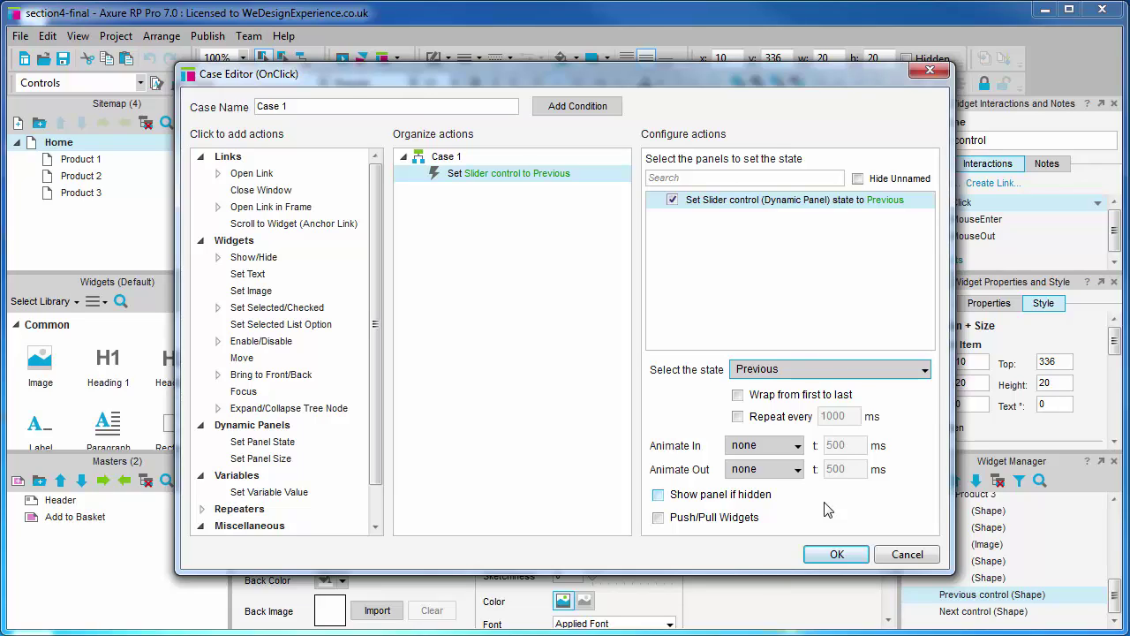
{"action": "left_click", "coordinate": [739, 395]}
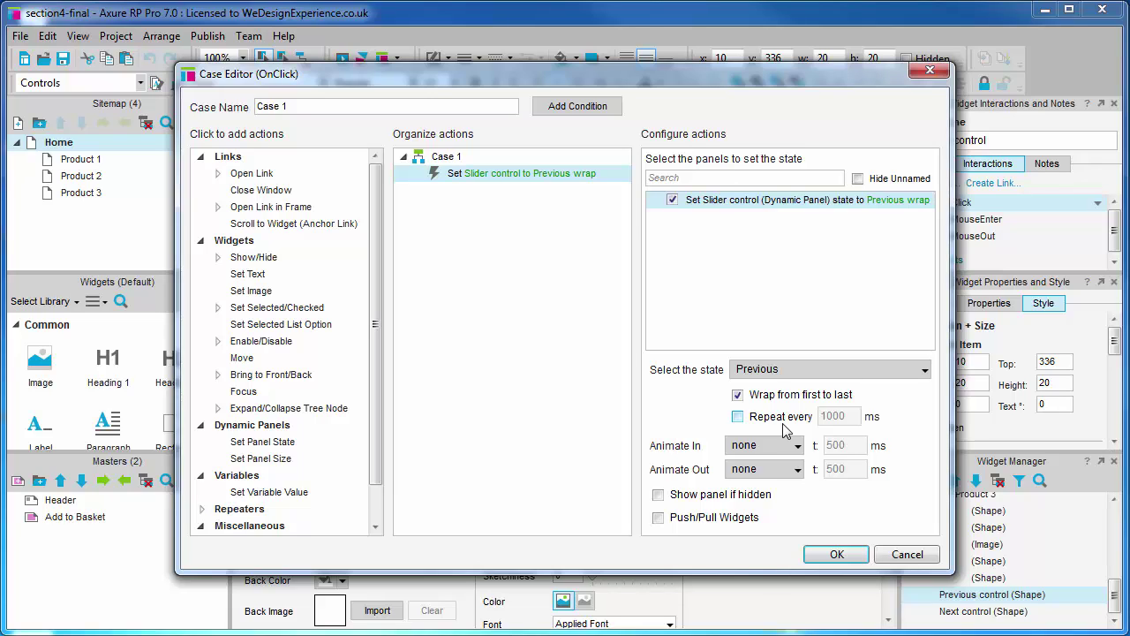
{"action": "left_click", "coordinate": [796, 446]}
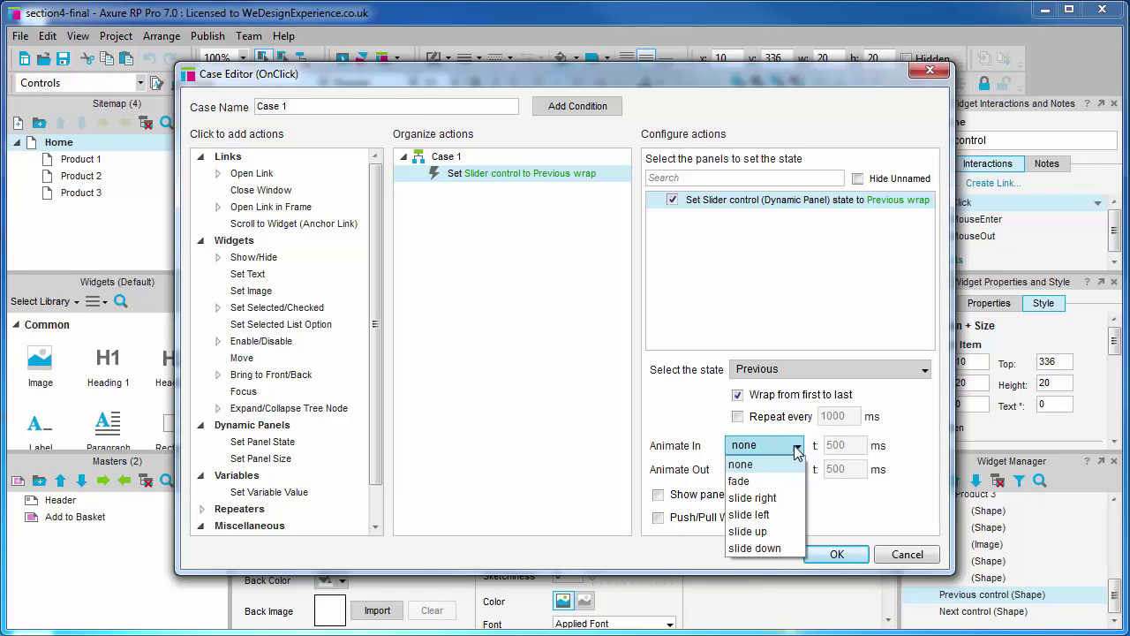
{"action": "left_click", "coordinate": [789, 500]}
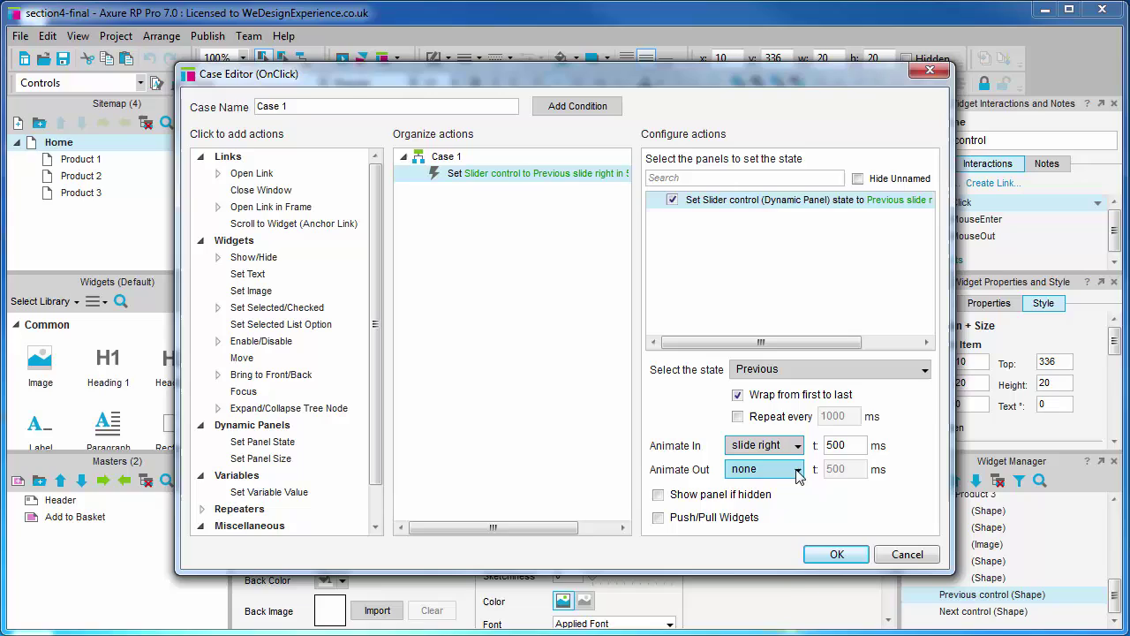
{"action": "left_click", "coordinate": [797, 474]}
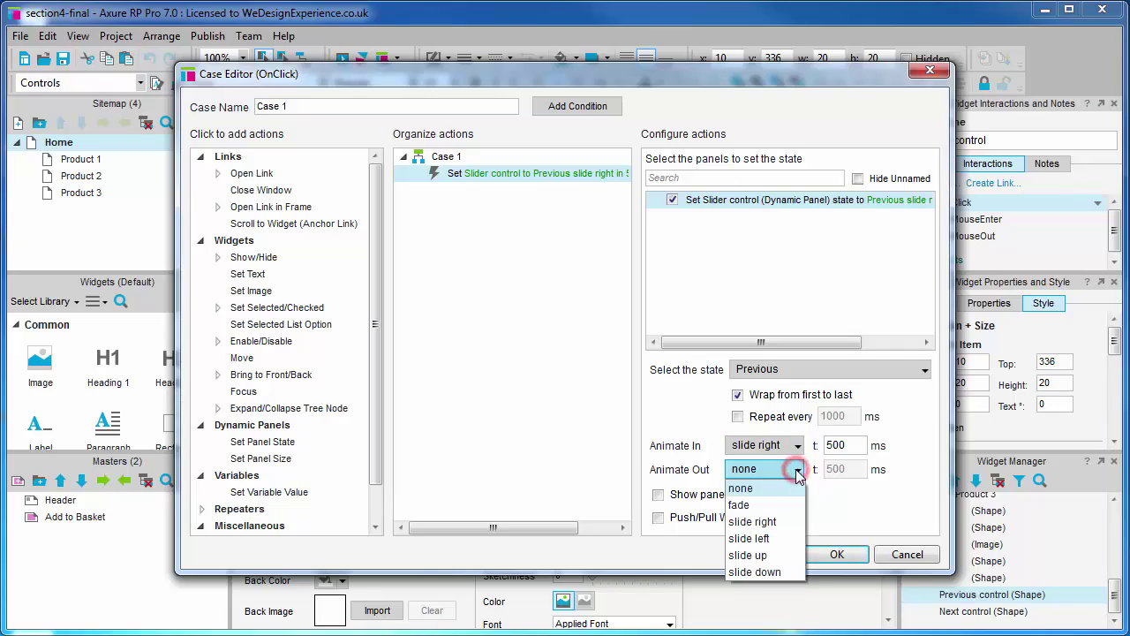
{"action": "left_click", "coordinate": [777, 521]}
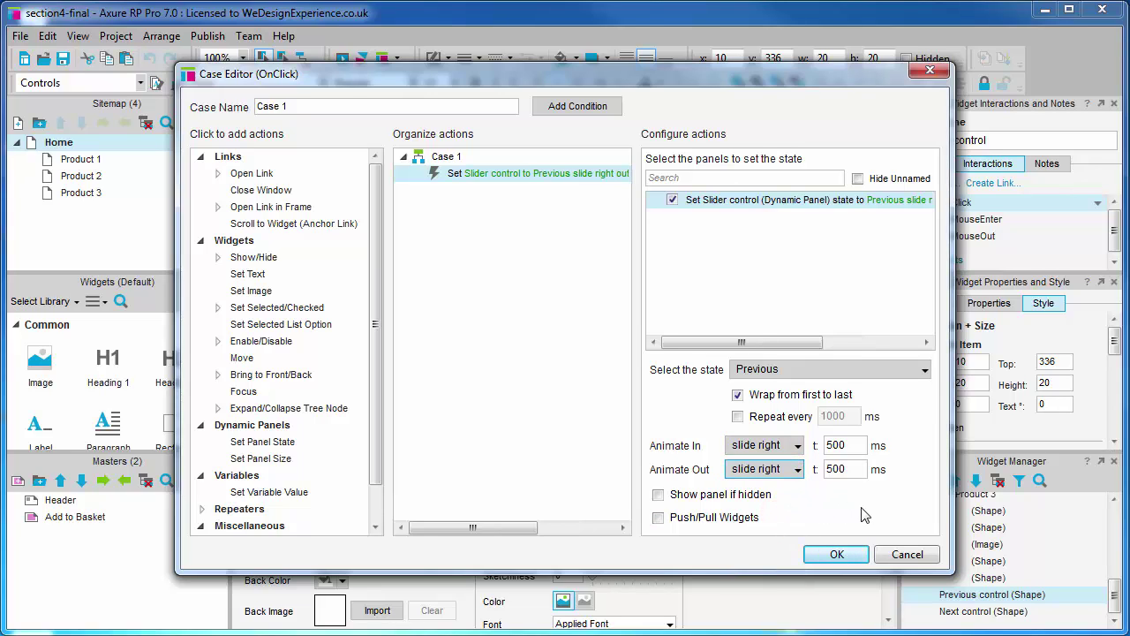
{"action": "left_click", "coordinate": [837, 554]}
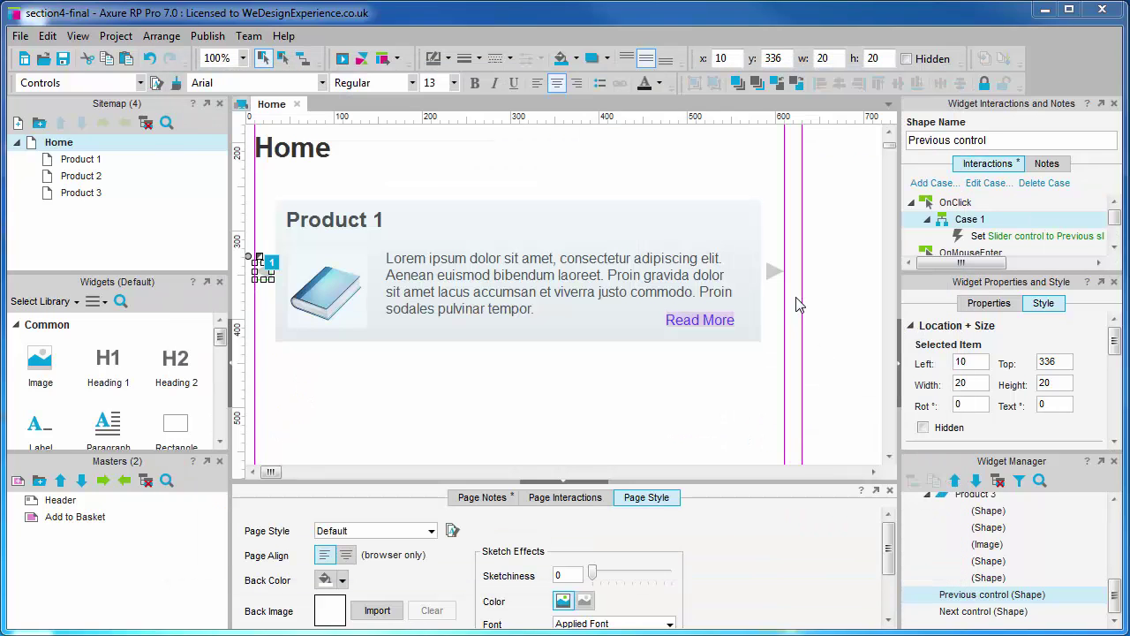
Add an OnClick case to Next control with a Set Panel State action targeting Slider control.
{"action": "left_click", "coordinate": [769, 271]}
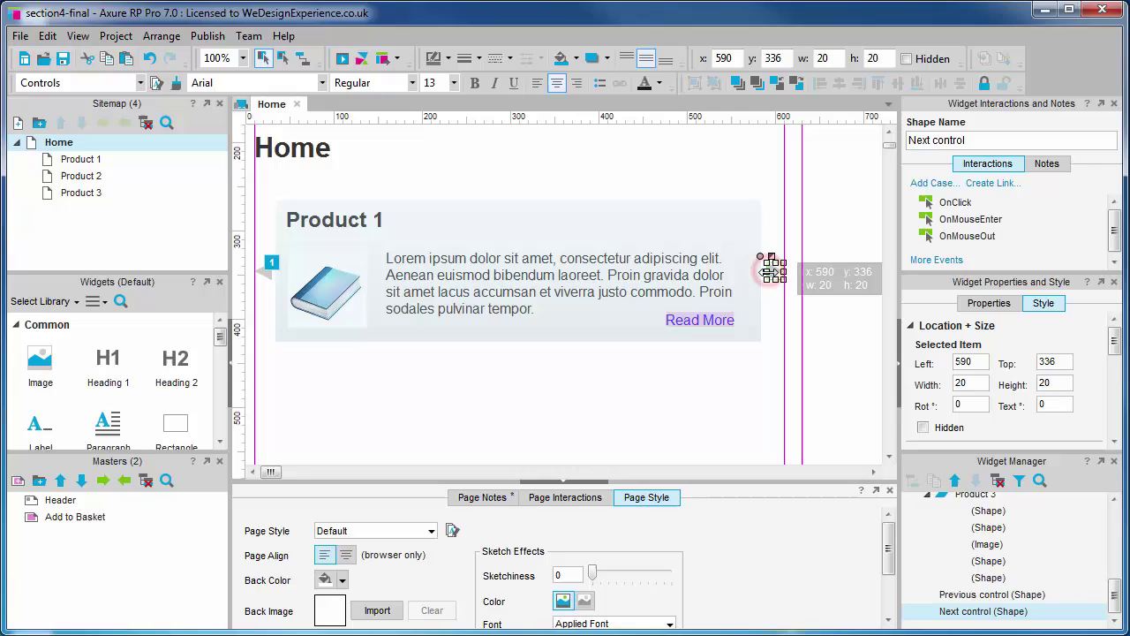
{"action": "double_click", "coordinate": [979, 206]}
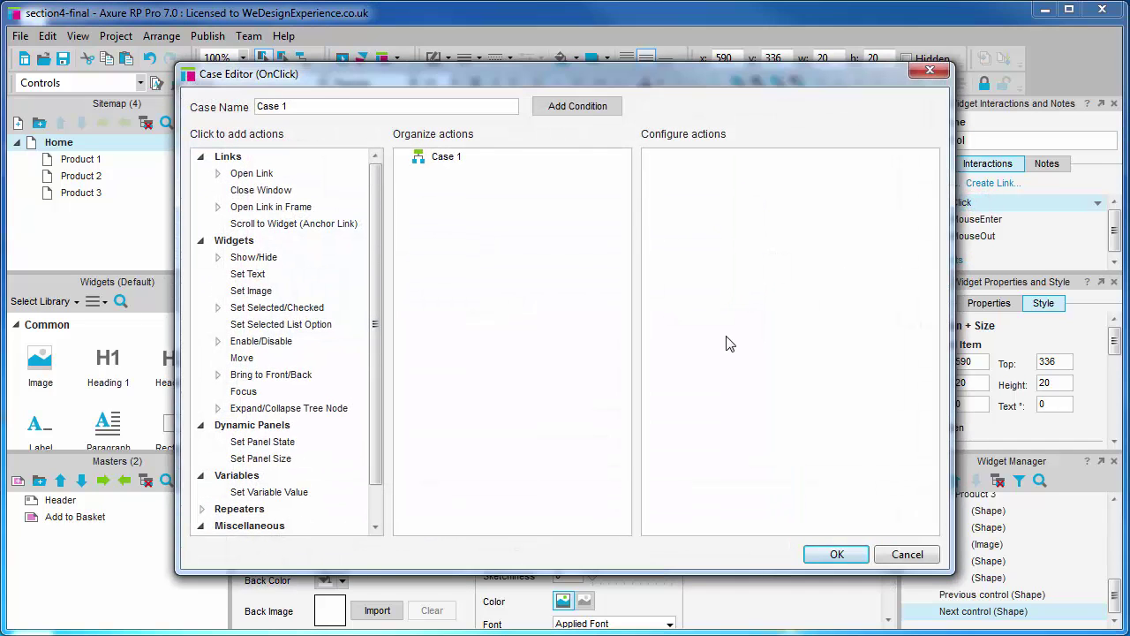
{"action": "left_click", "coordinate": [305, 444]}
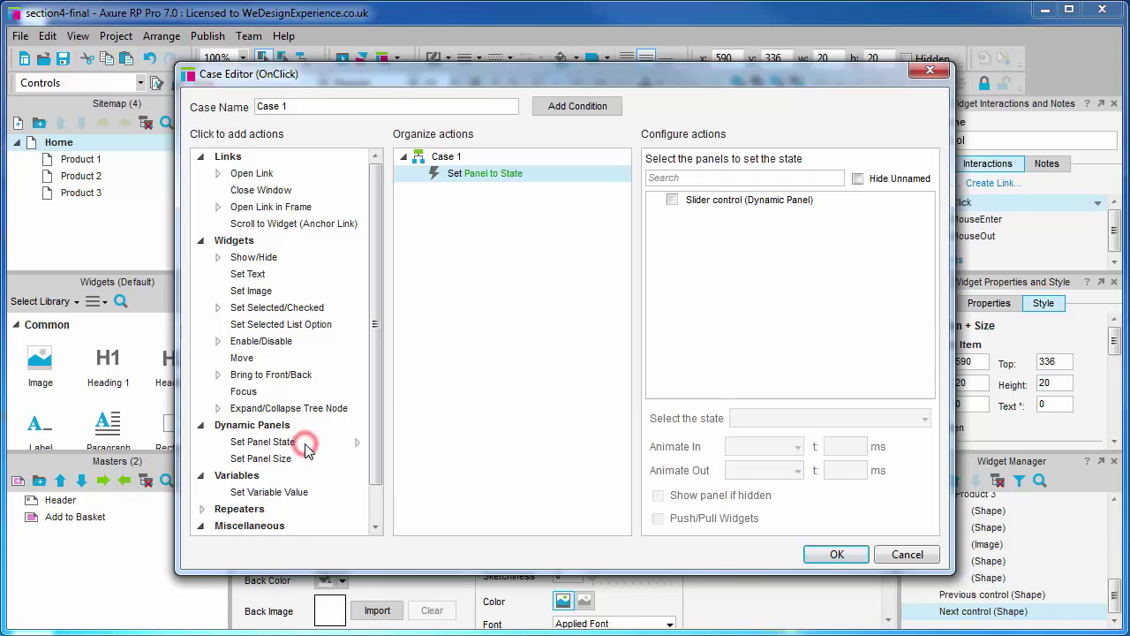
{"action": "left_click", "coordinate": [673, 202]}
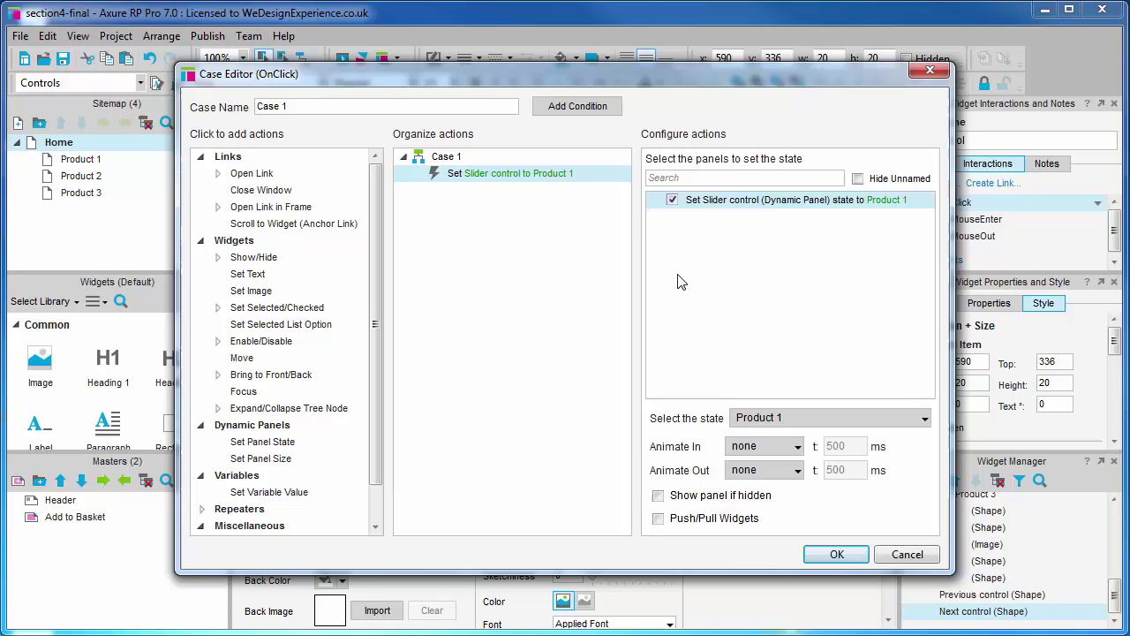
Set Slider control to Next state, wrapping last to first, sliding left in and out.
{"action": "left_click", "coordinate": [827, 419]}
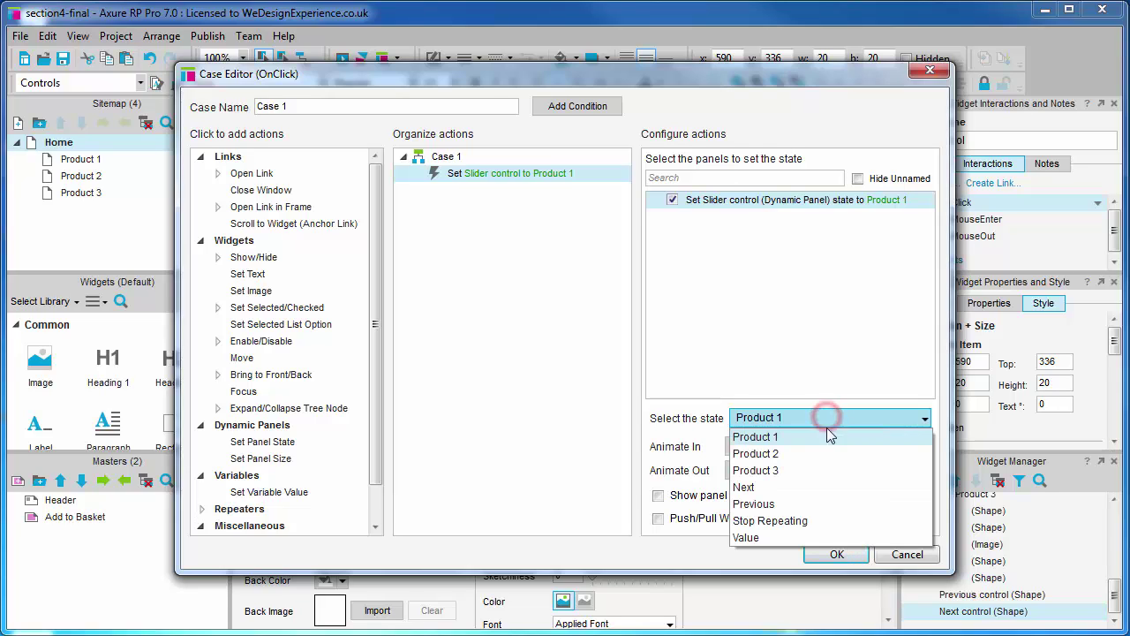
{"action": "left_click", "coordinate": [818, 488]}
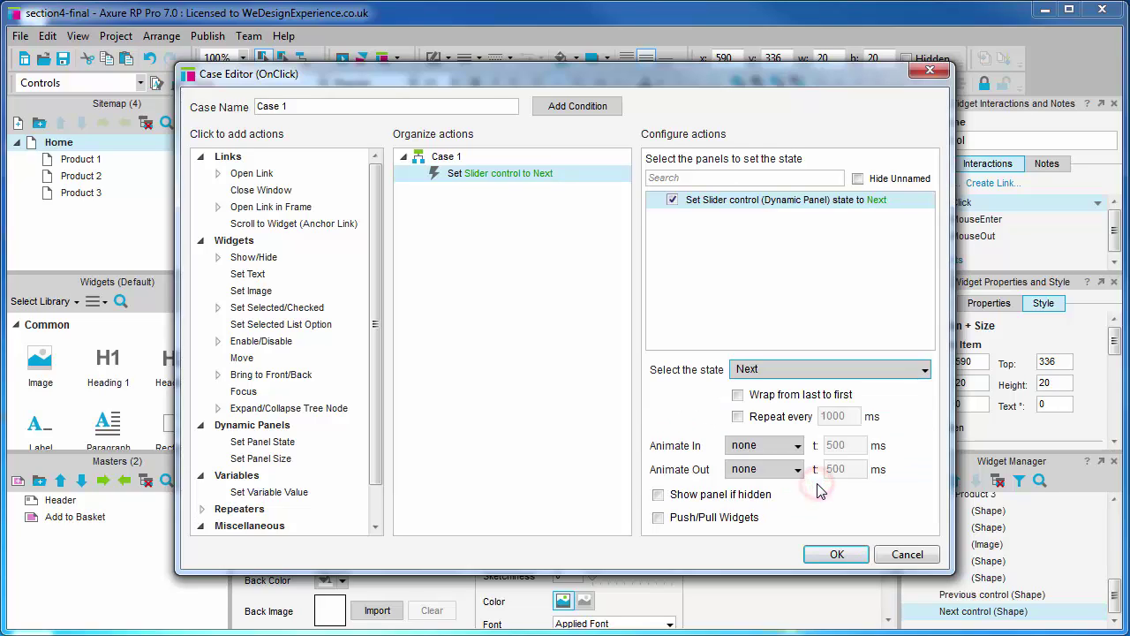
{"action": "left_click", "coordinate": [738, 395]}
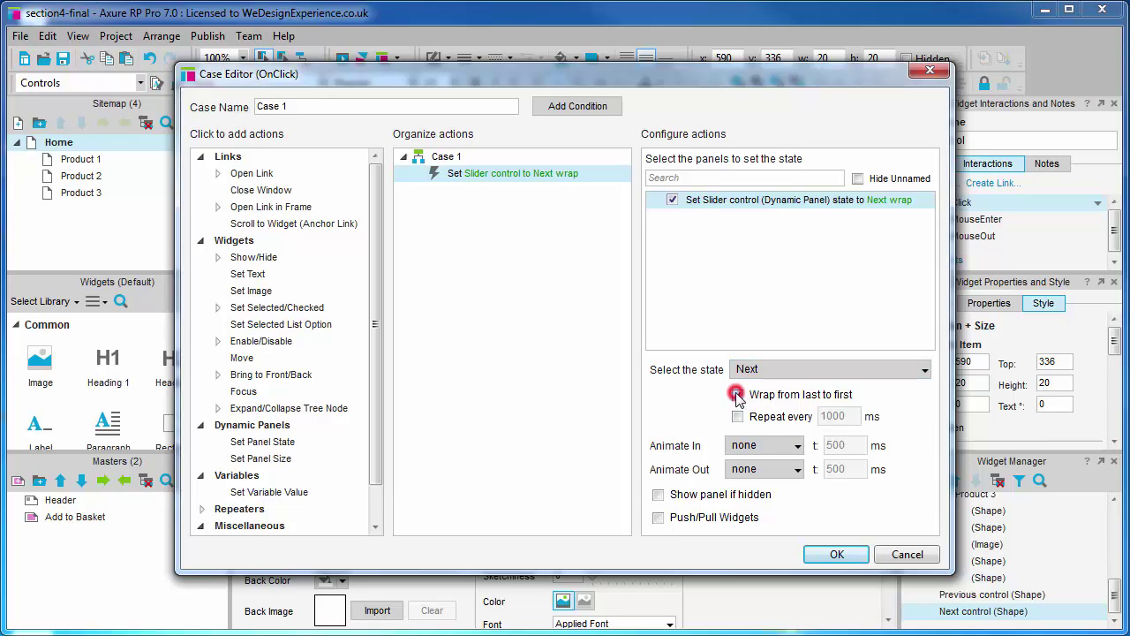
{"action": "left_click", "coordinate": [798, 450]}
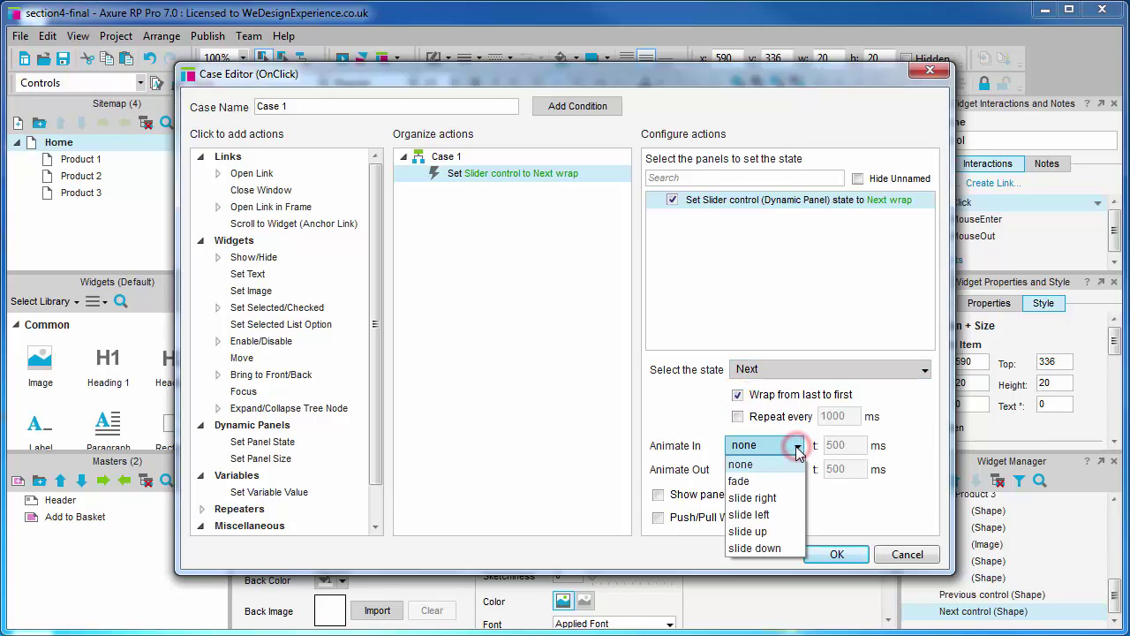
{"action": "left_click", "coordinate": [785, 517]}
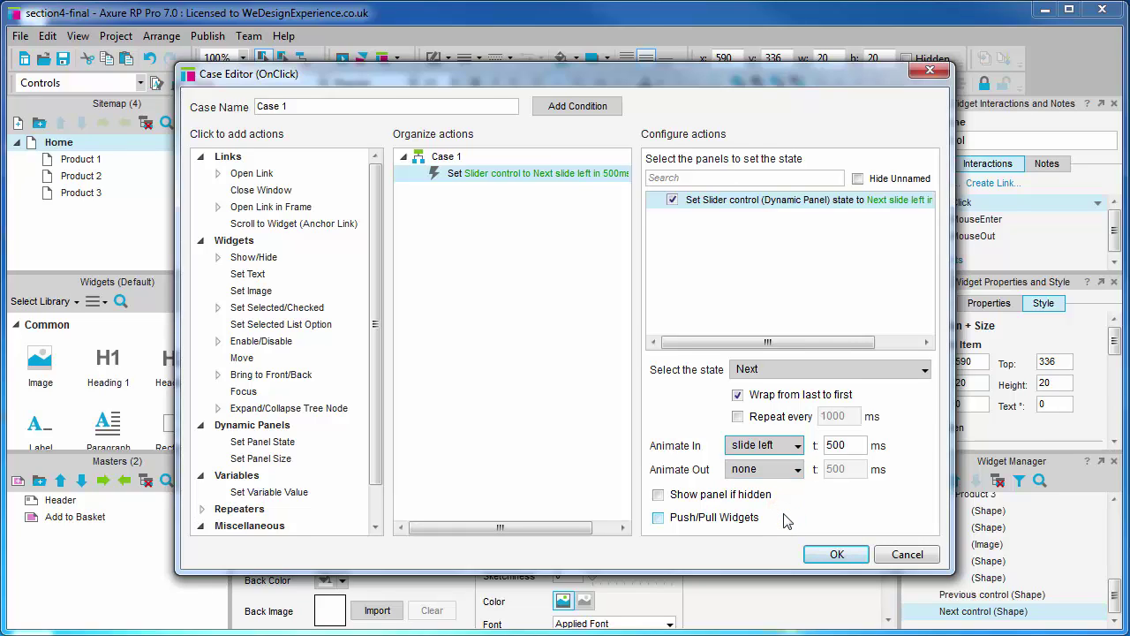
{"action": "left_click", "coordinate": [796, 469]}
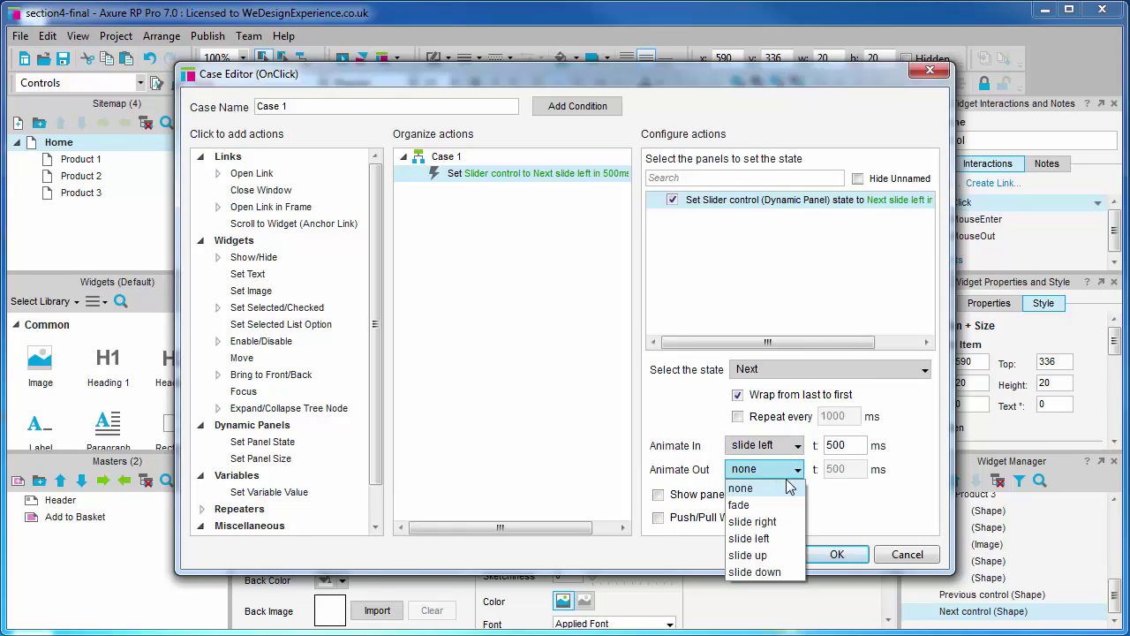
{"action": "left_click", "coordinate": [774, 538]}
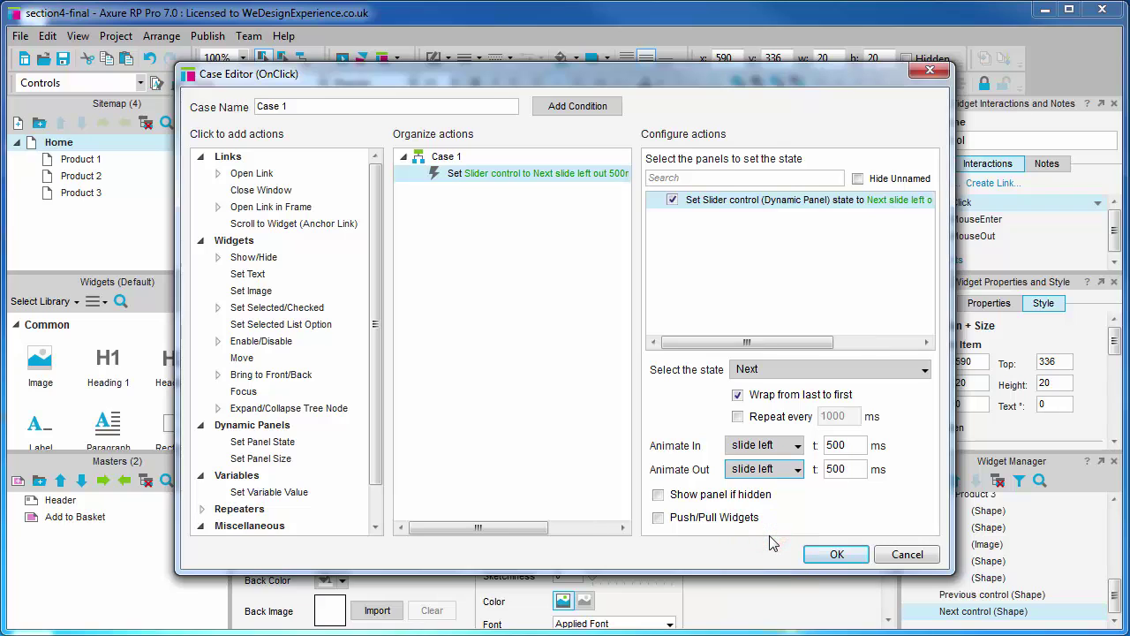
{"action": "left_click", "coordinate": [835, 555]}
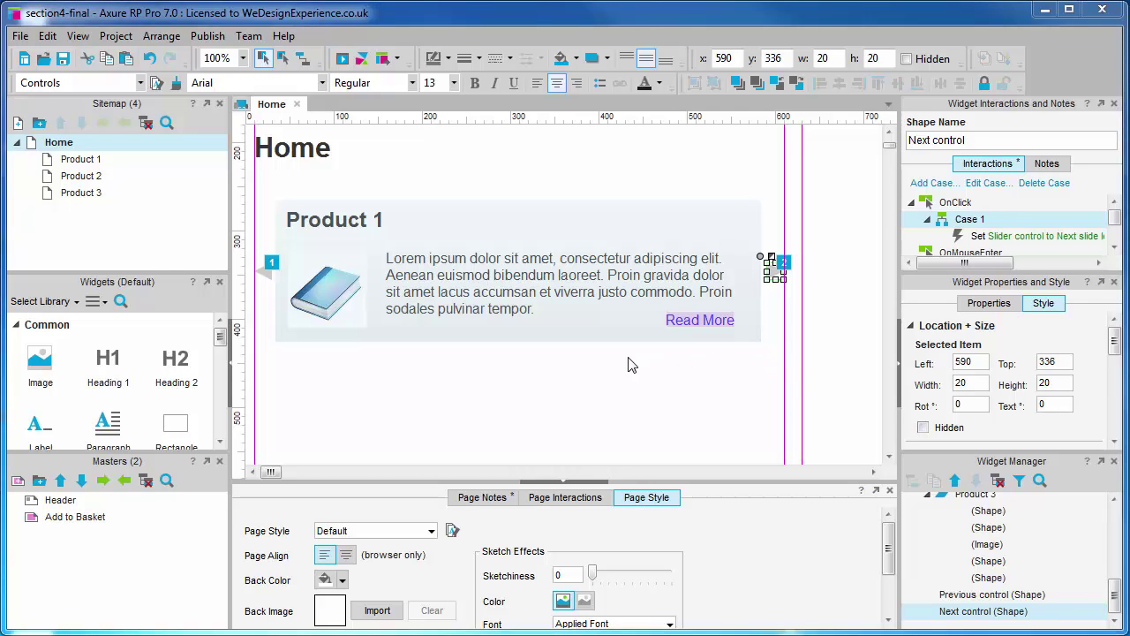
Preview with F5, advance once, then go back three times, wrapping Product 1 to Product 3.
{"action": "key", "text": "F5"}
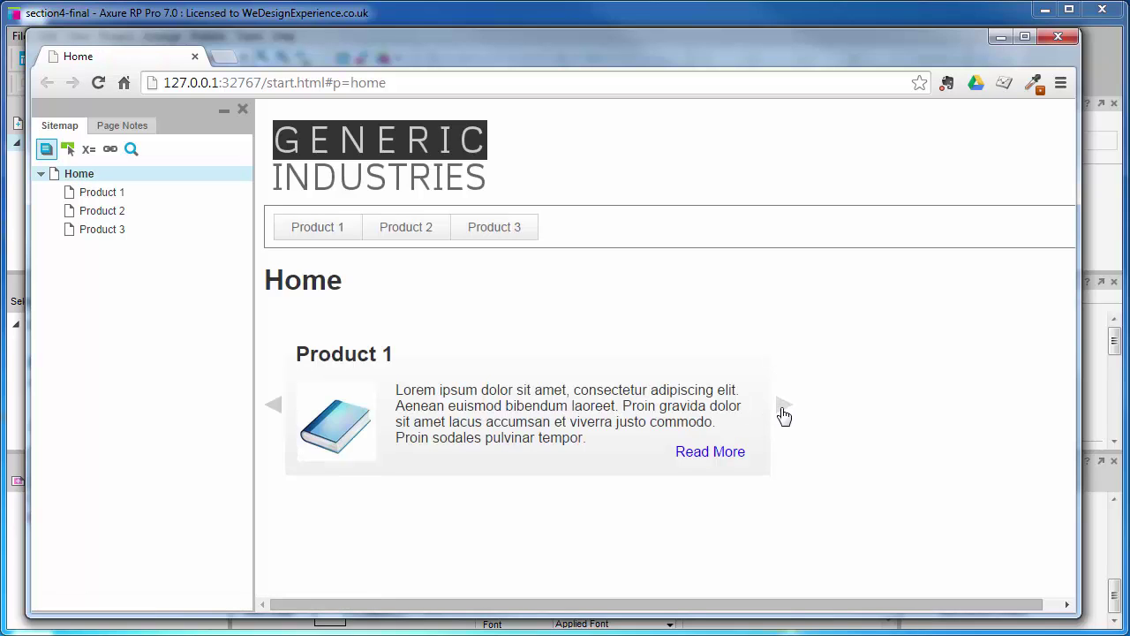
{"action": "left_click", "coordinate": [784, 406]}
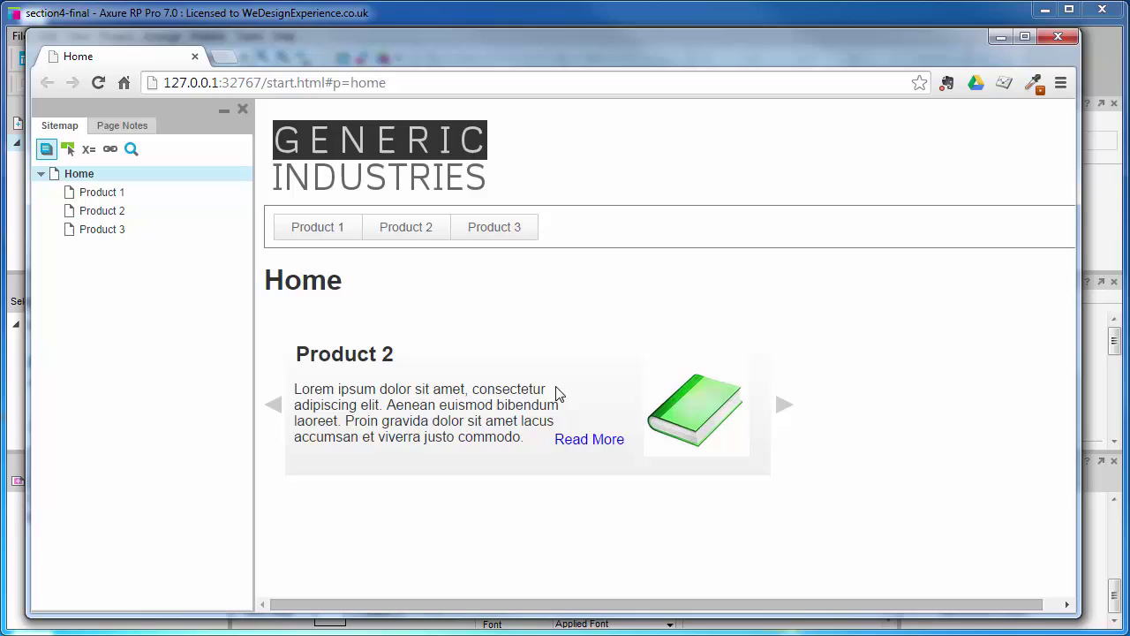
{"action": "left_click", "coordinate": [271, 414]}
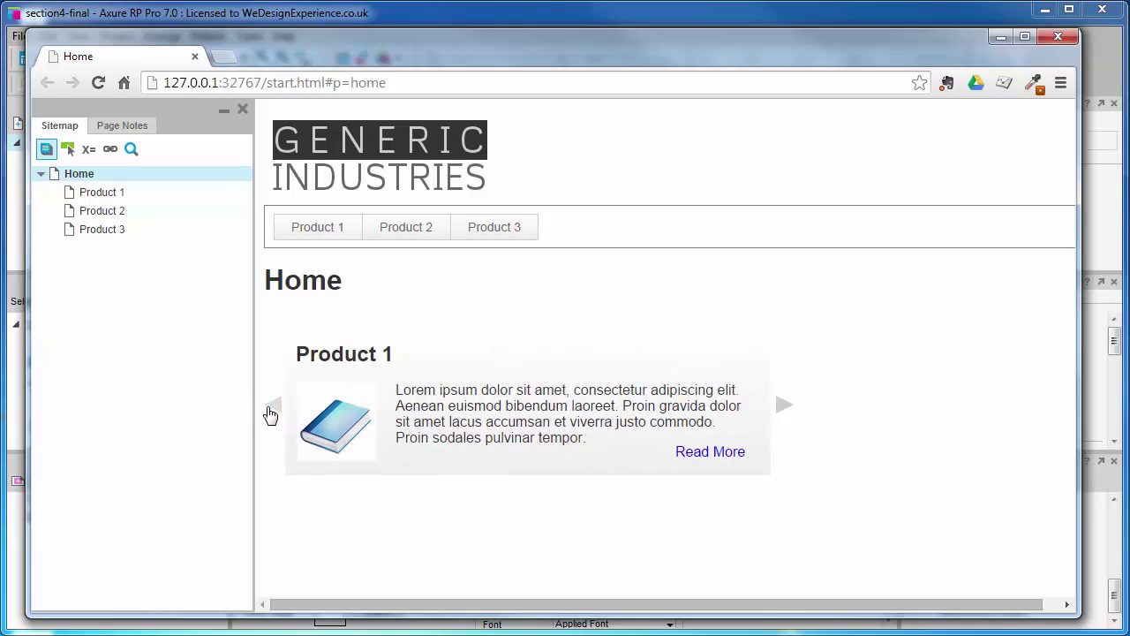
{"action": "left_click", "coordinate": [270, 414]}
{"action": "left_click", "coordinate": [270, 414]}
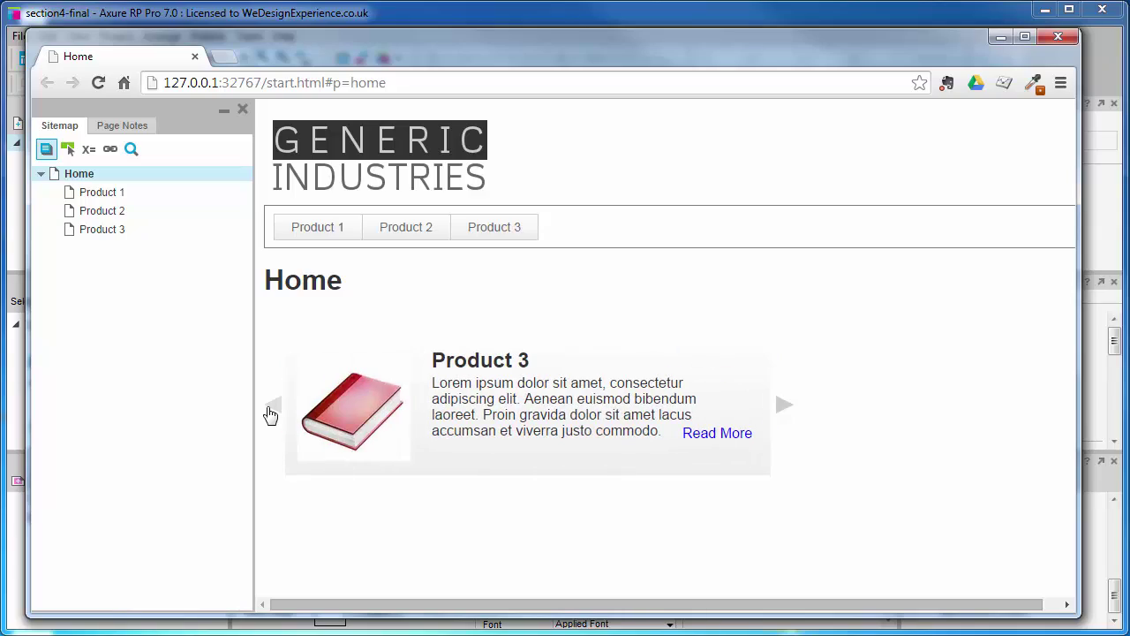